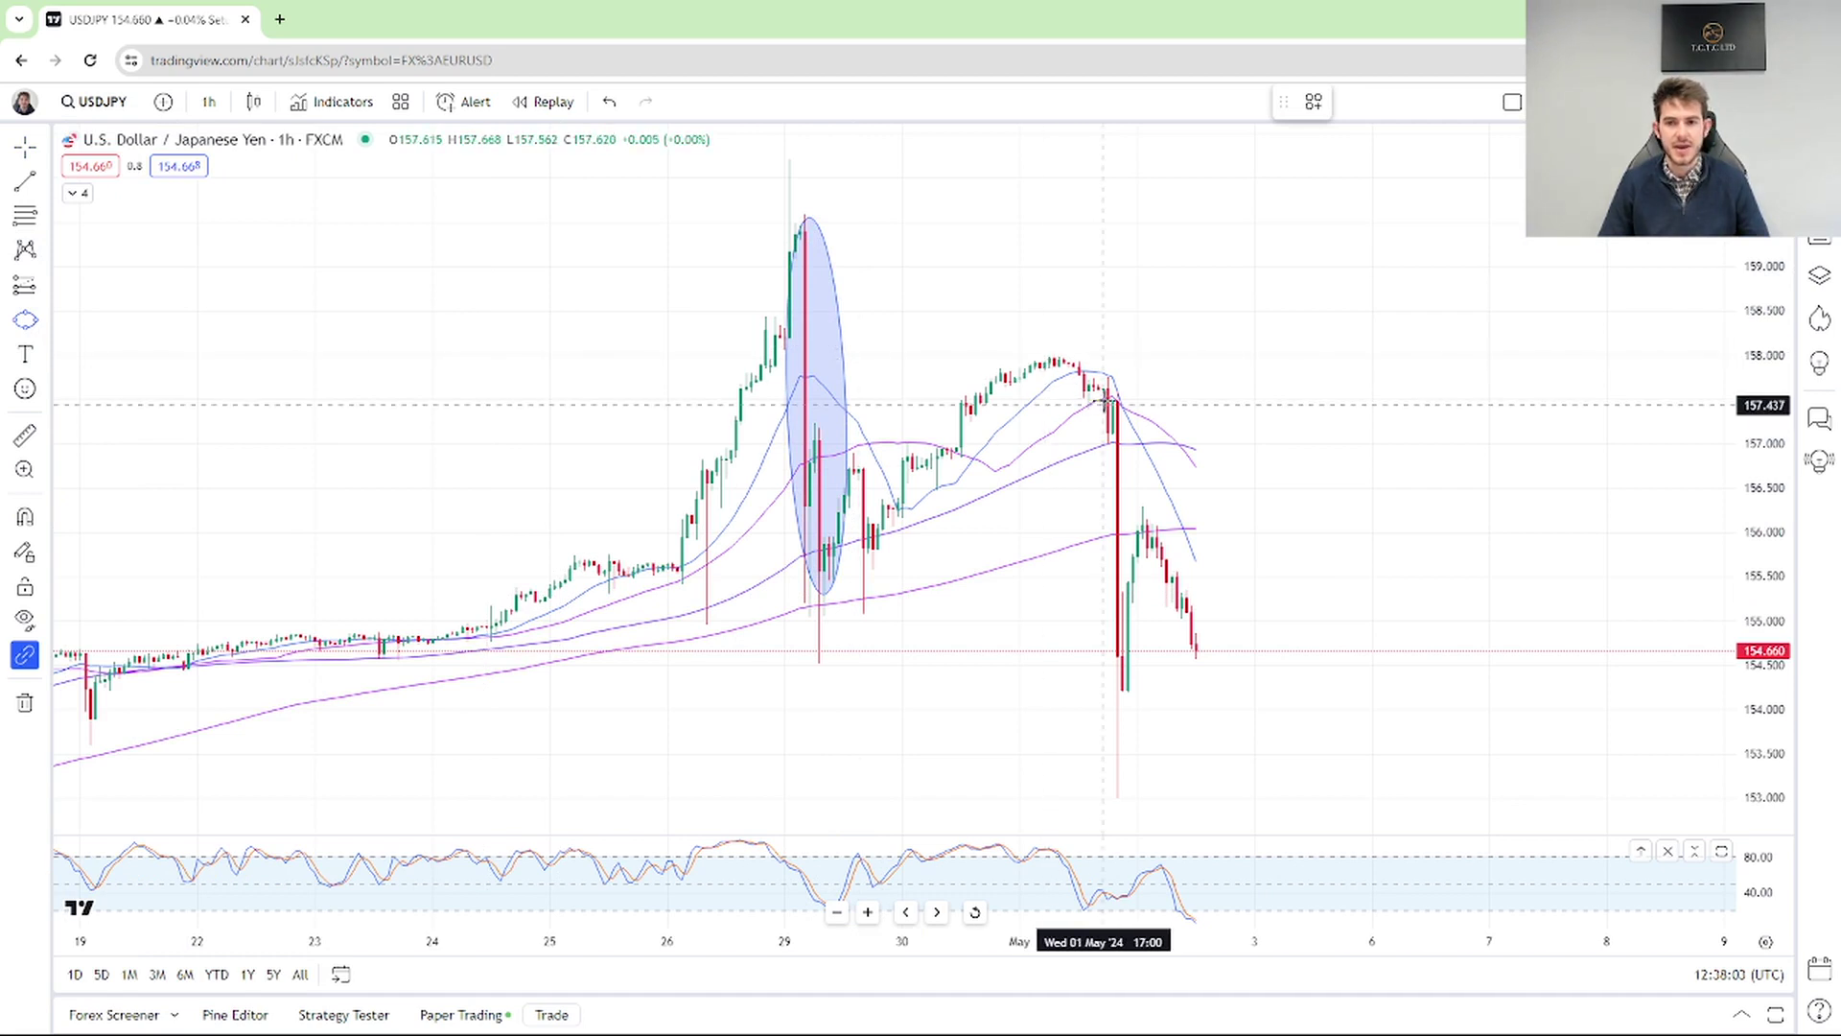
Draw a narrow ellipse around the sharp 1 May drop on USDJPY, spanning about 157.70 to 153.50, and widen it slightly.
left_click_drag(1107, 397, 1122, 753)
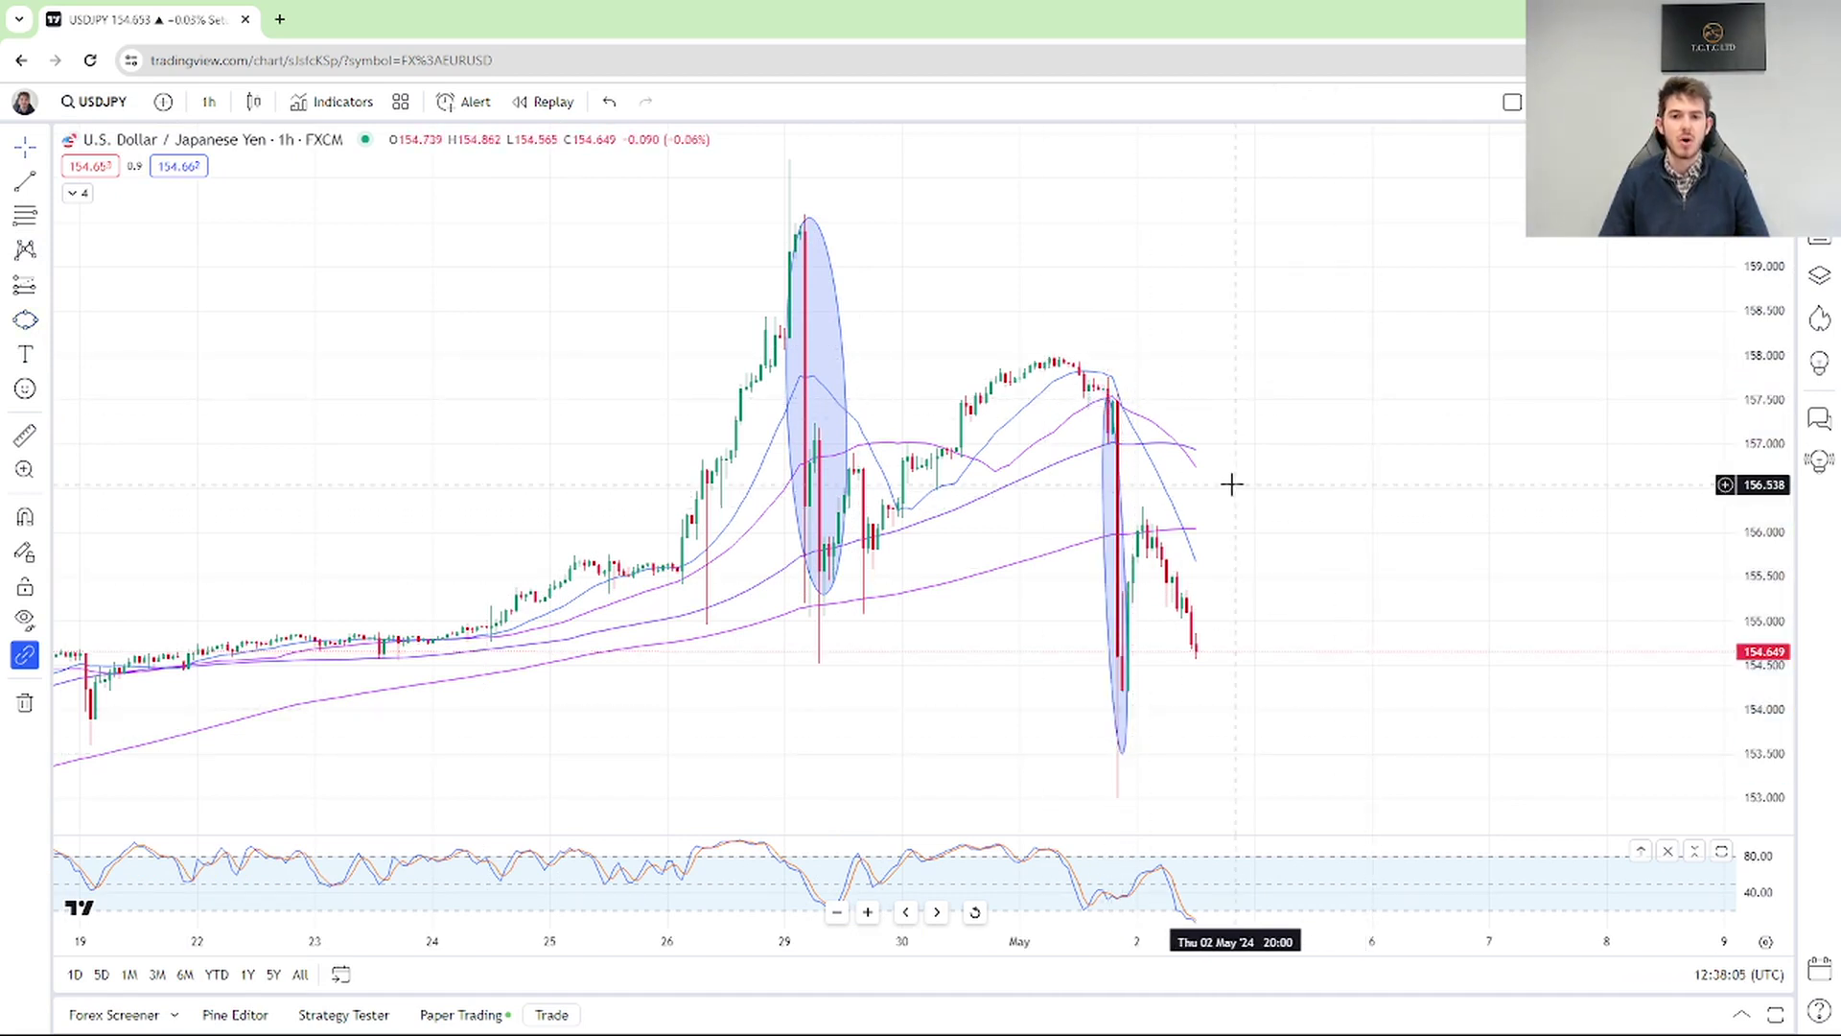
left_click_drag(1107, 397, 1108, 386)
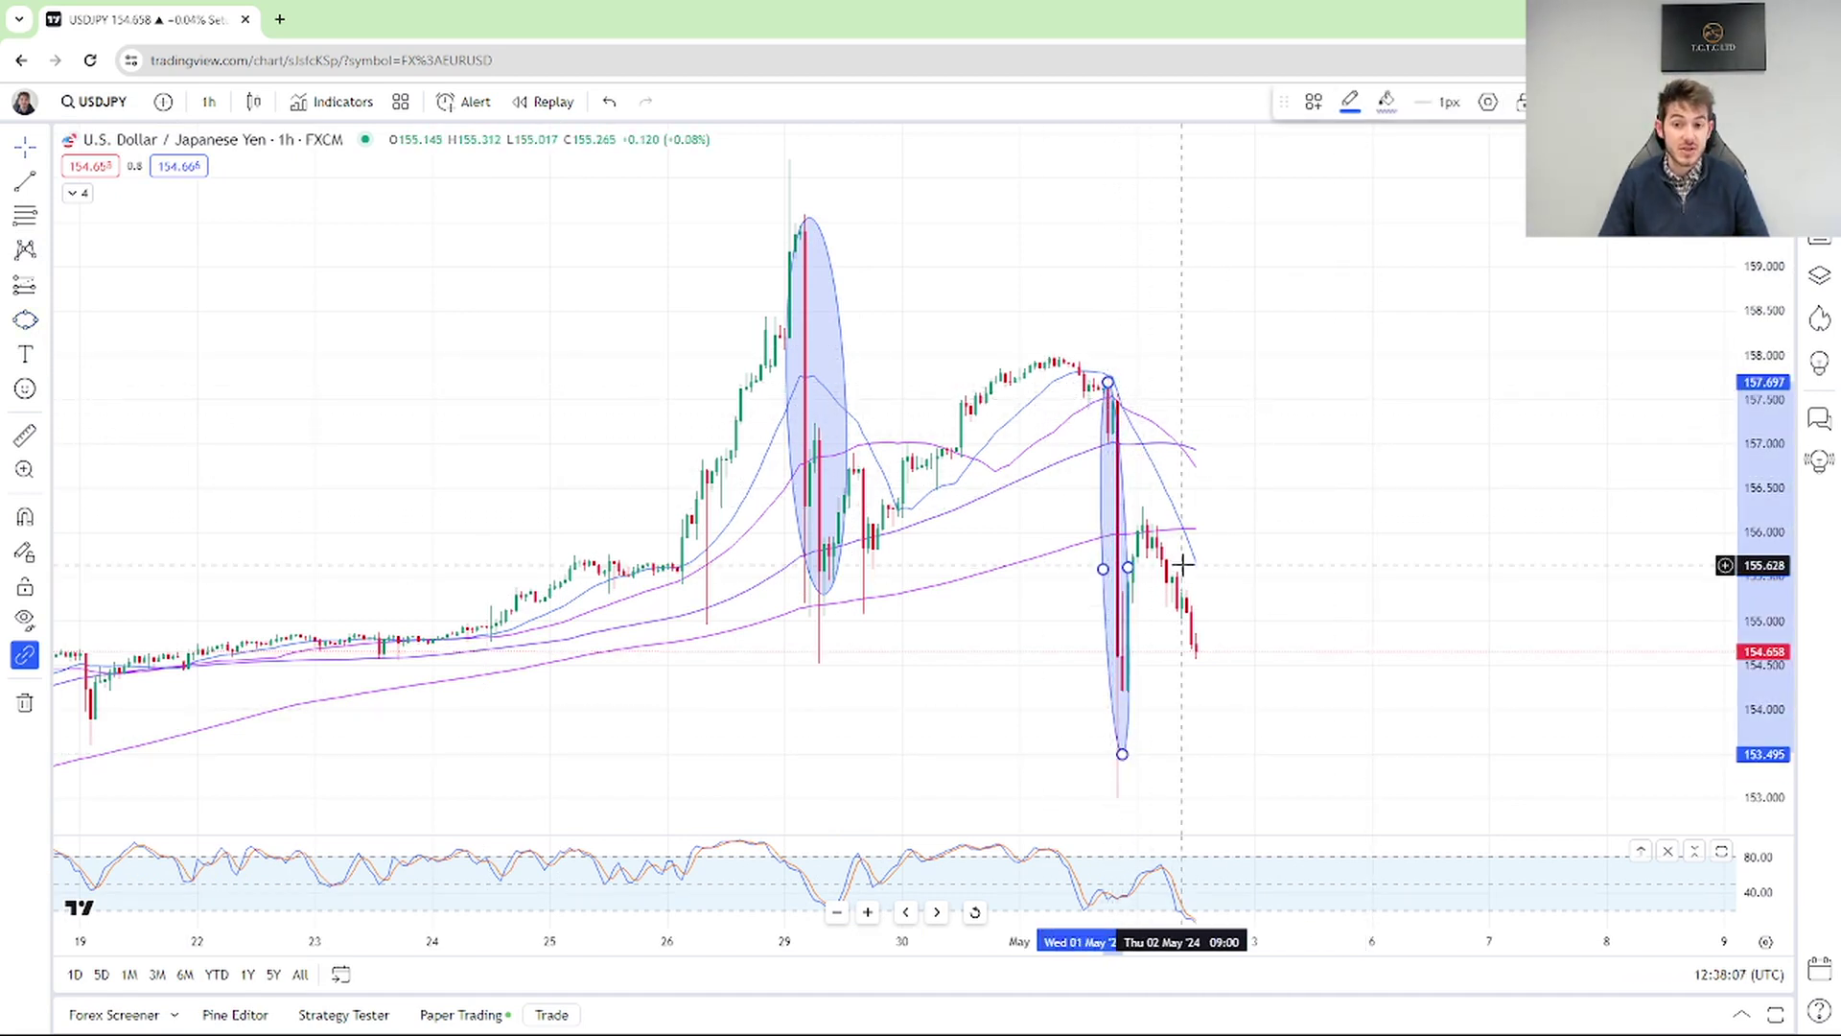
left_click_drag(1128, 571, 1137, 568)
left_click(1260, 508)
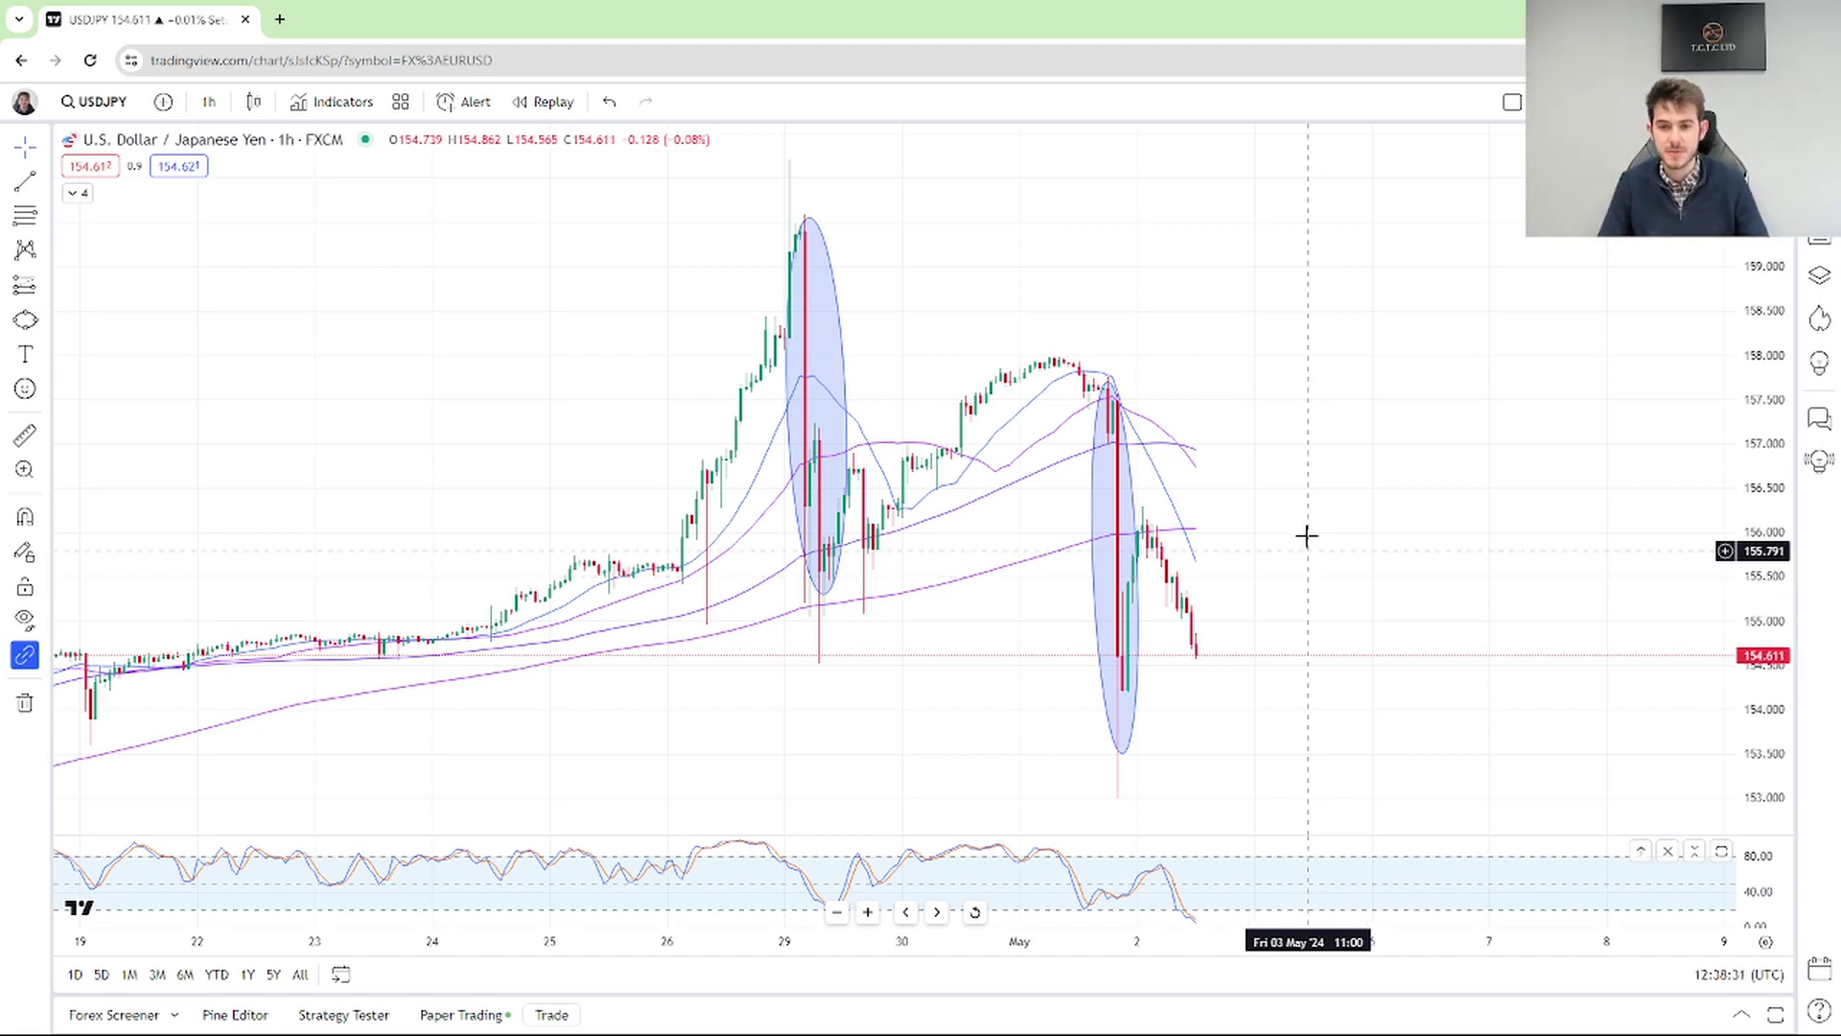
left_click_drag(1306, 535, 1331, 510)
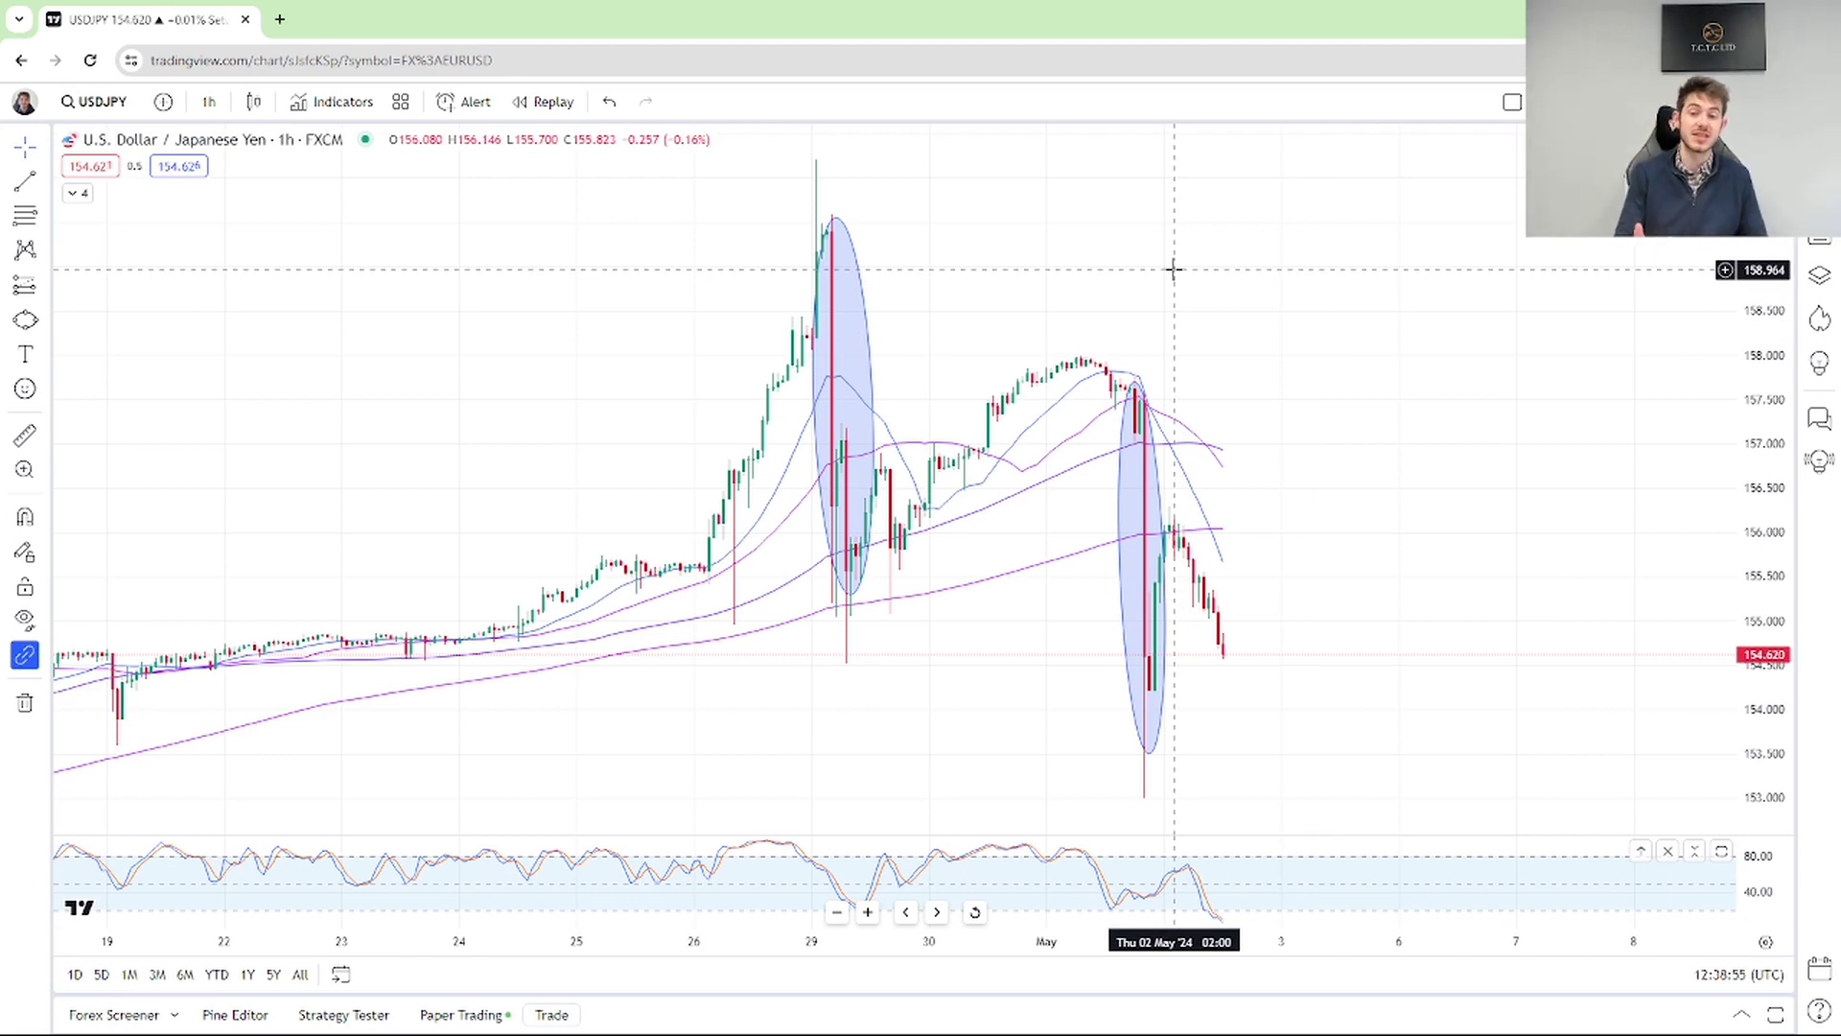
left_click_drag(1059, 326, 937, 312)
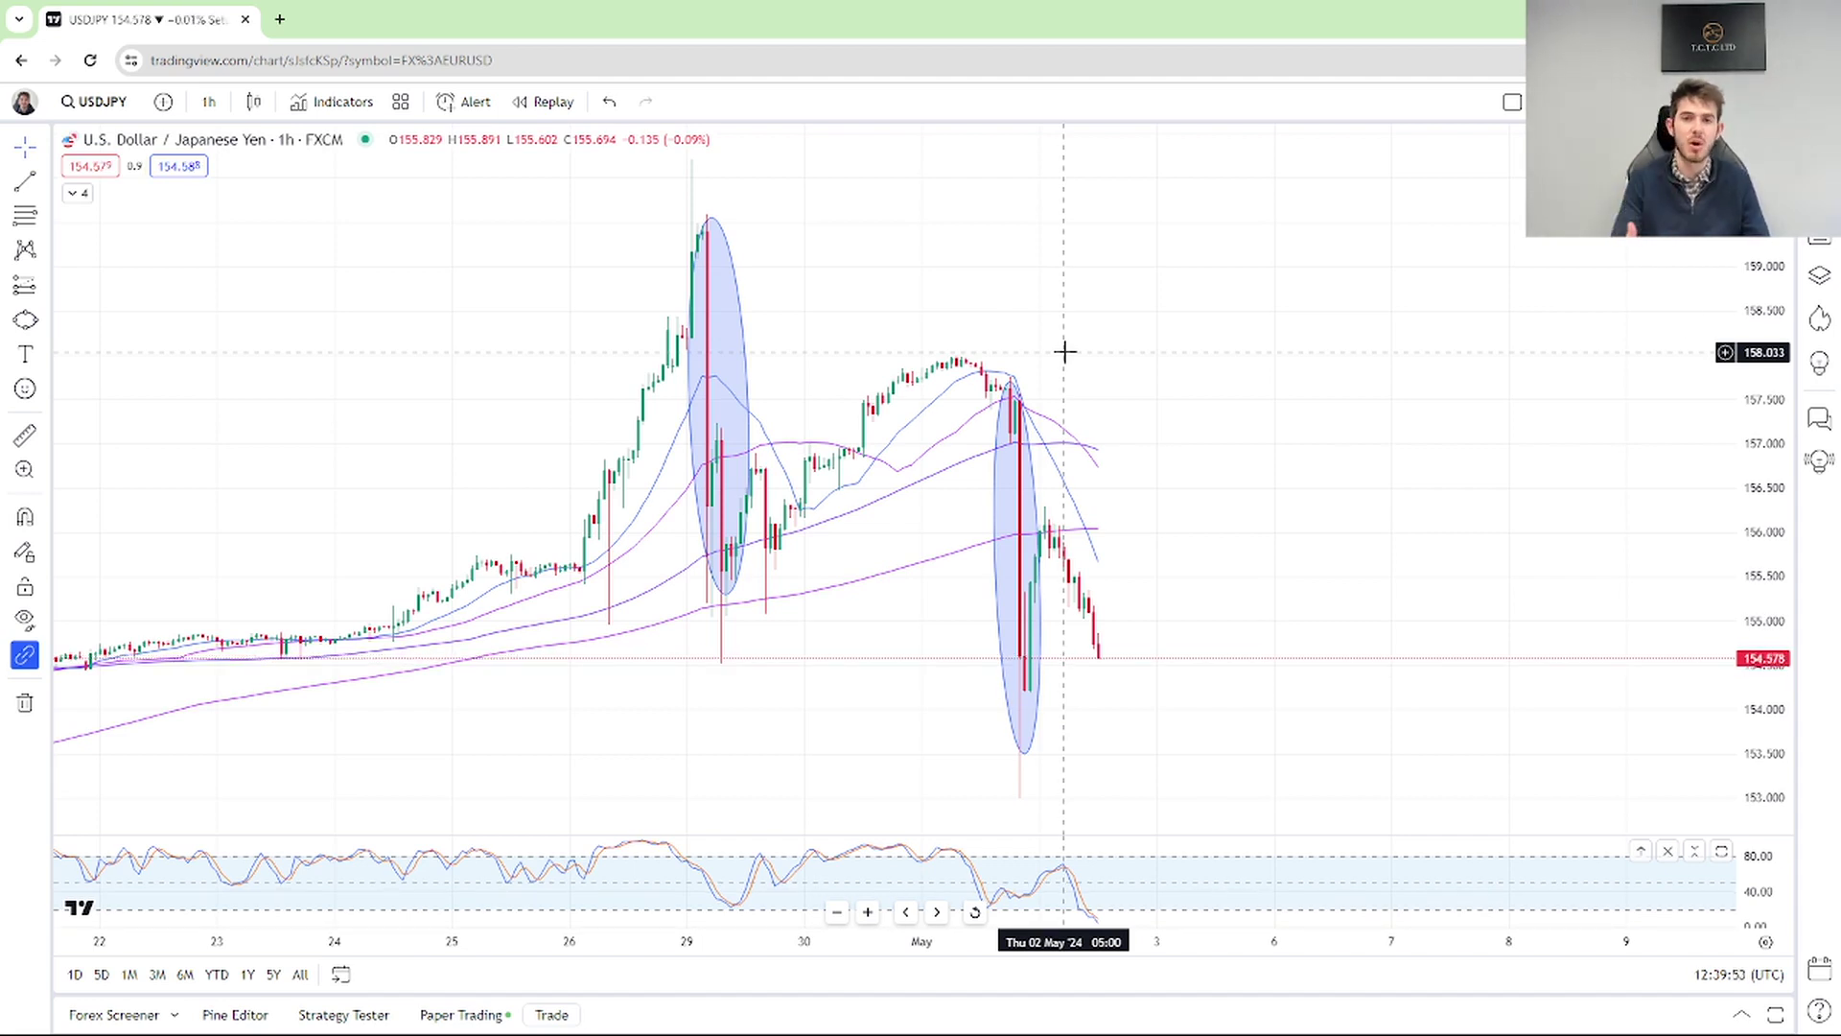
scroll(1102, 331, "right", 2)
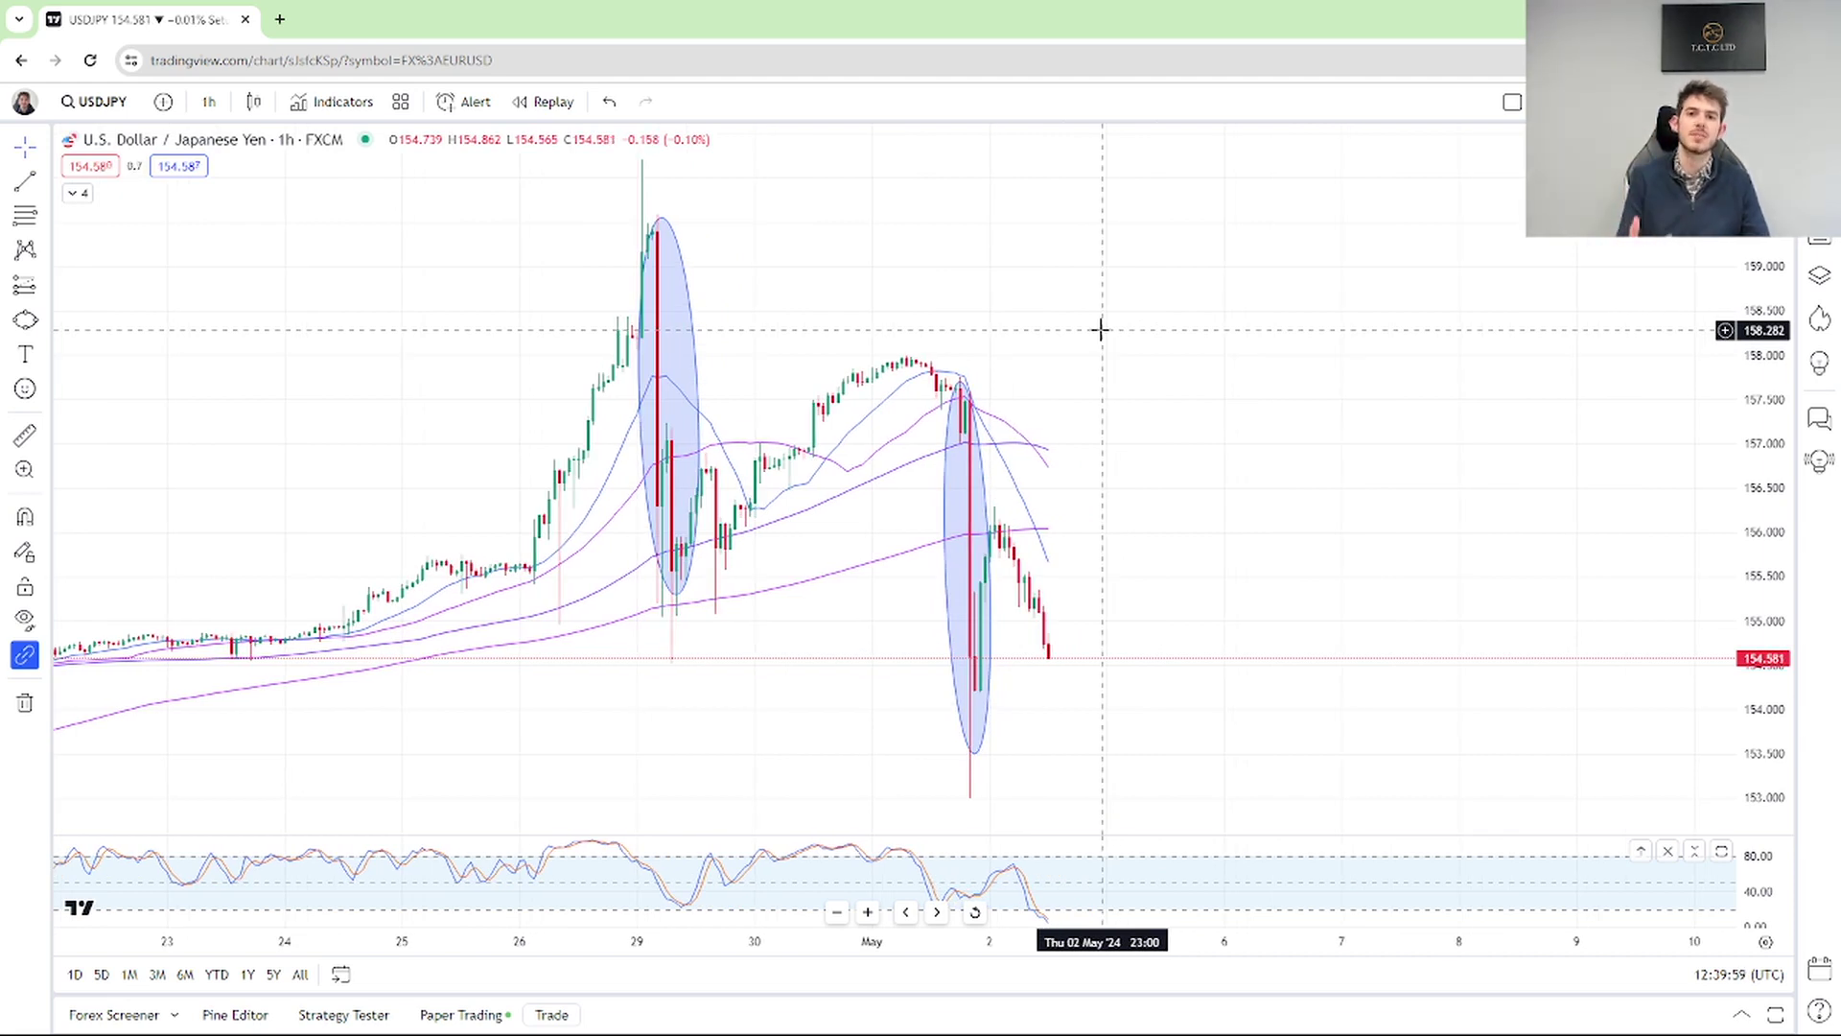
scroll(1107, 323, "left", 1)
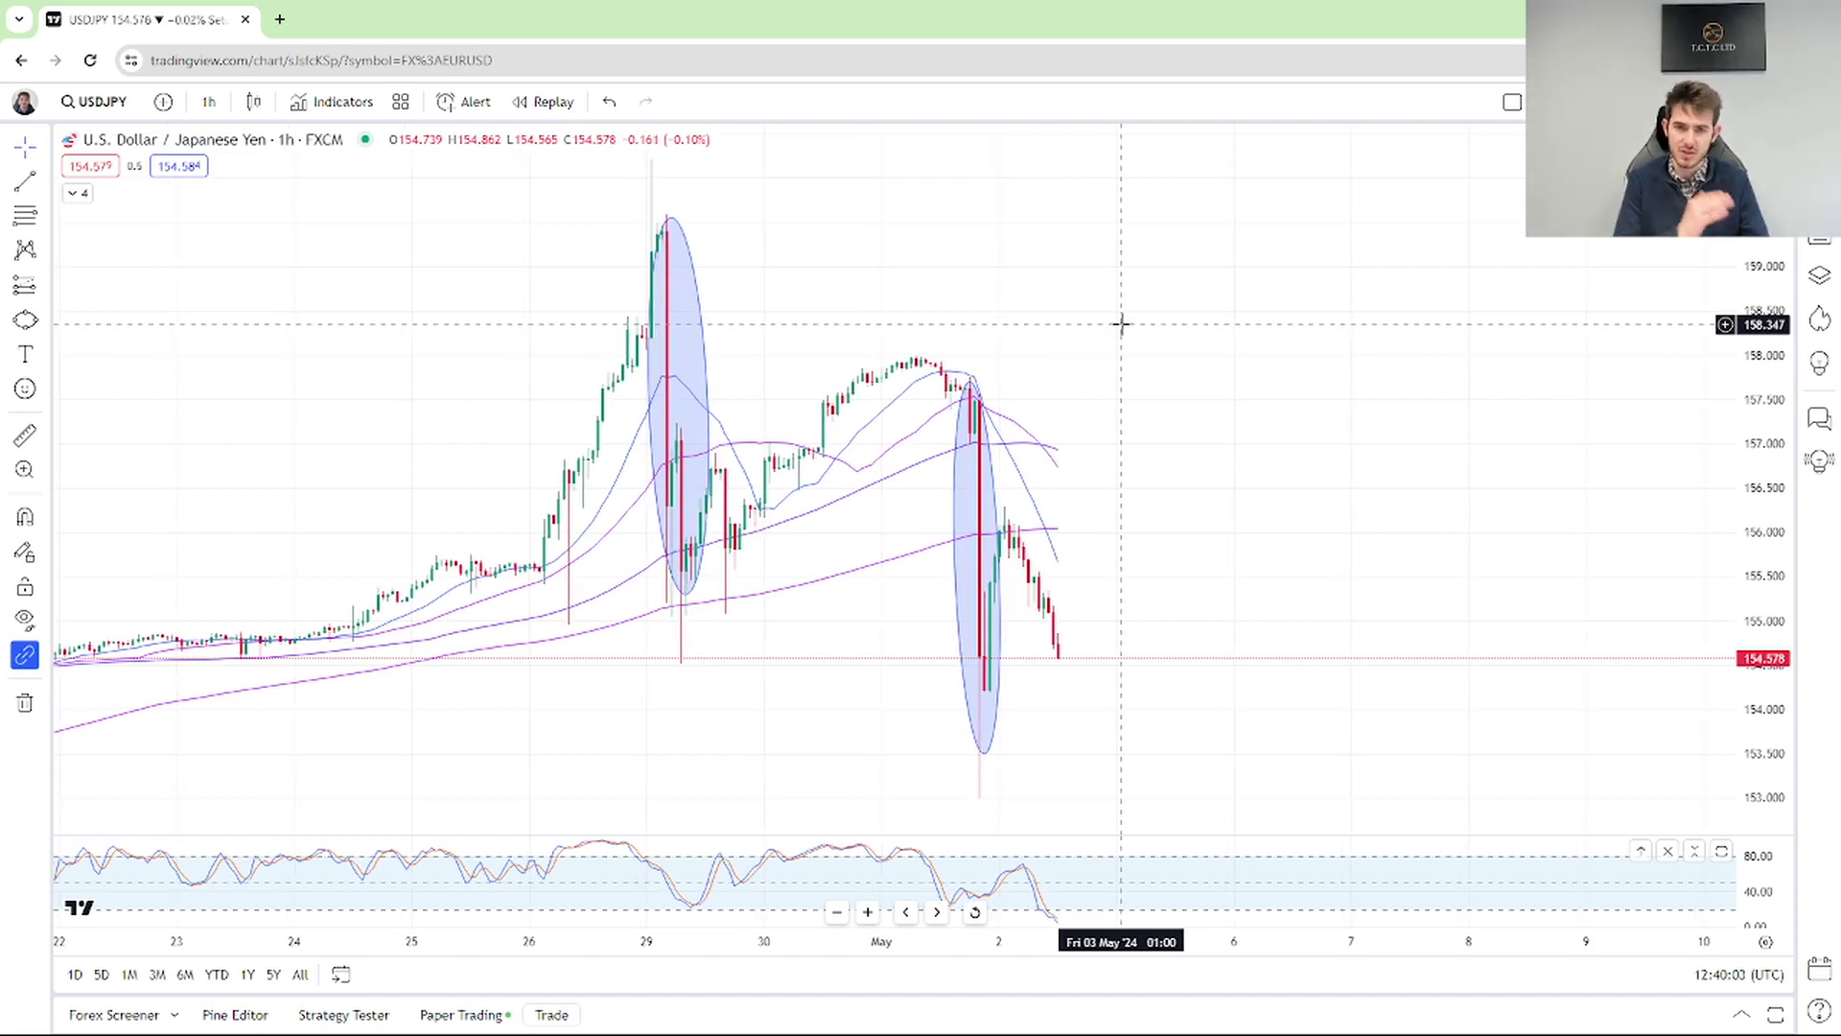
left_click_drag(1121, 324, 1093, 329)
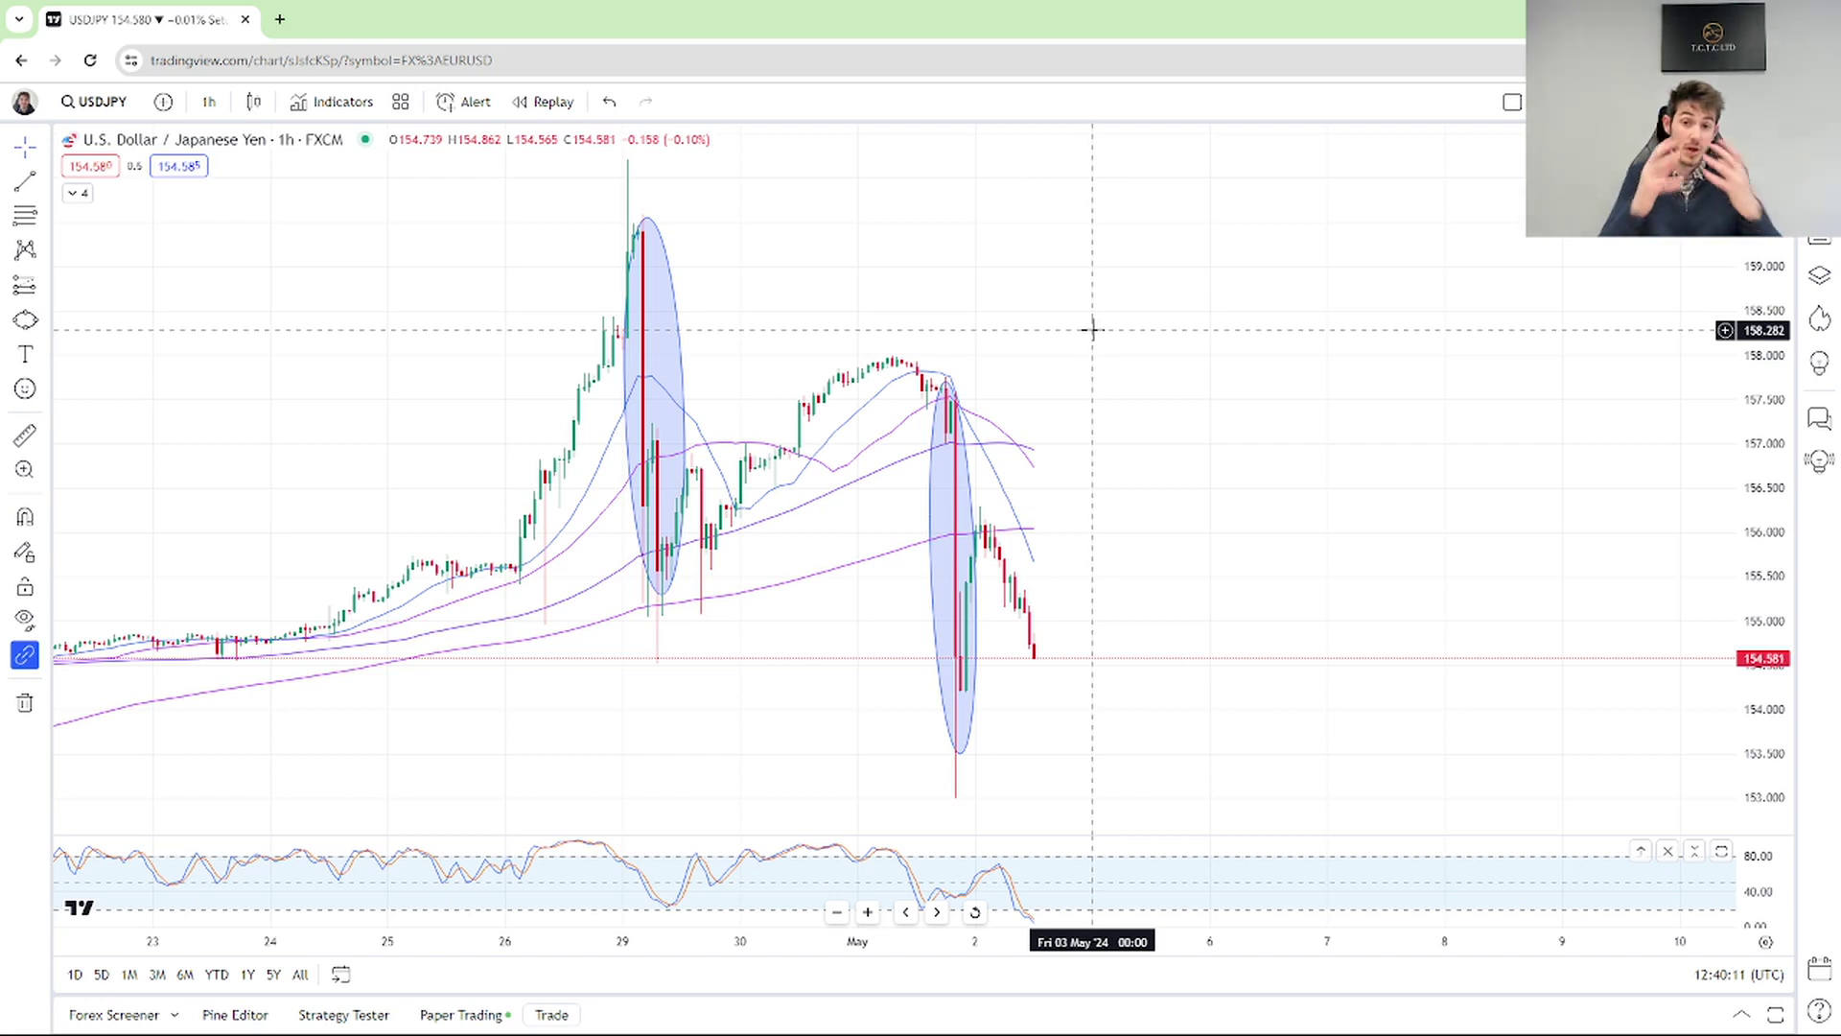
Load the S&P 500 E-mini Futures (ES1!) chart from the watchlist.
left_click(1819, 144)
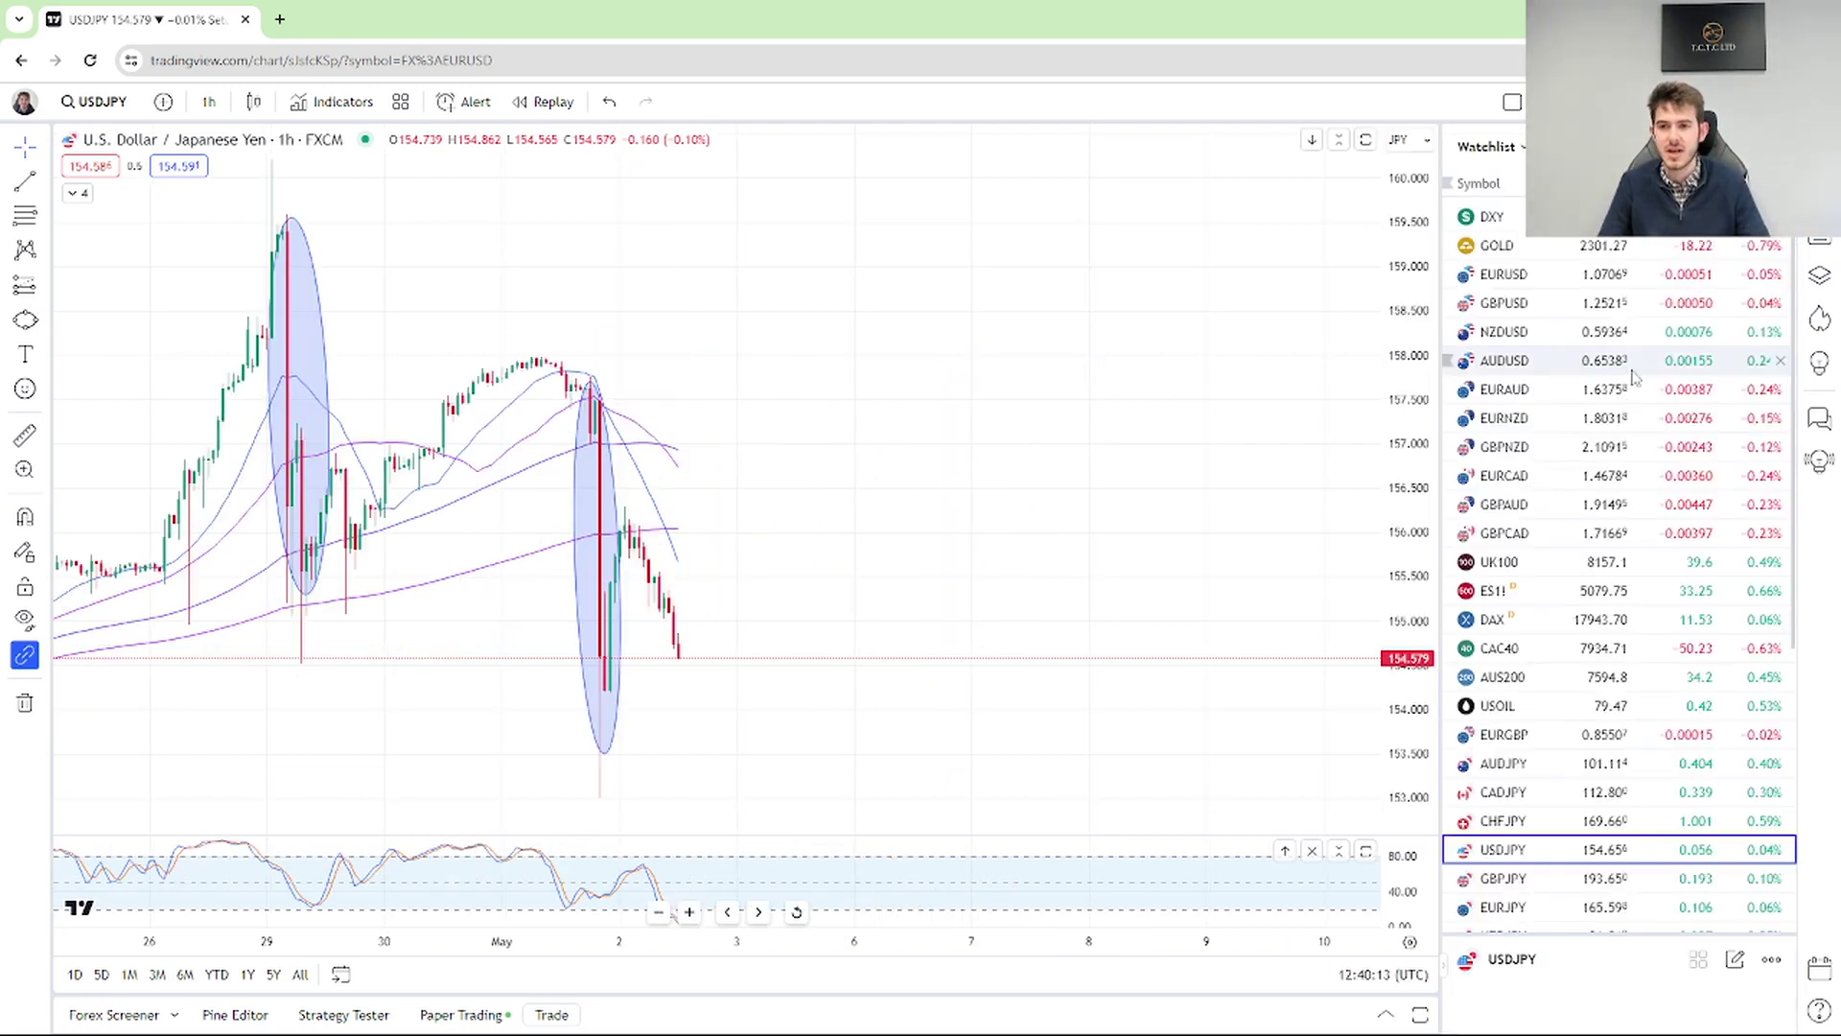
left_click(1496, 590)
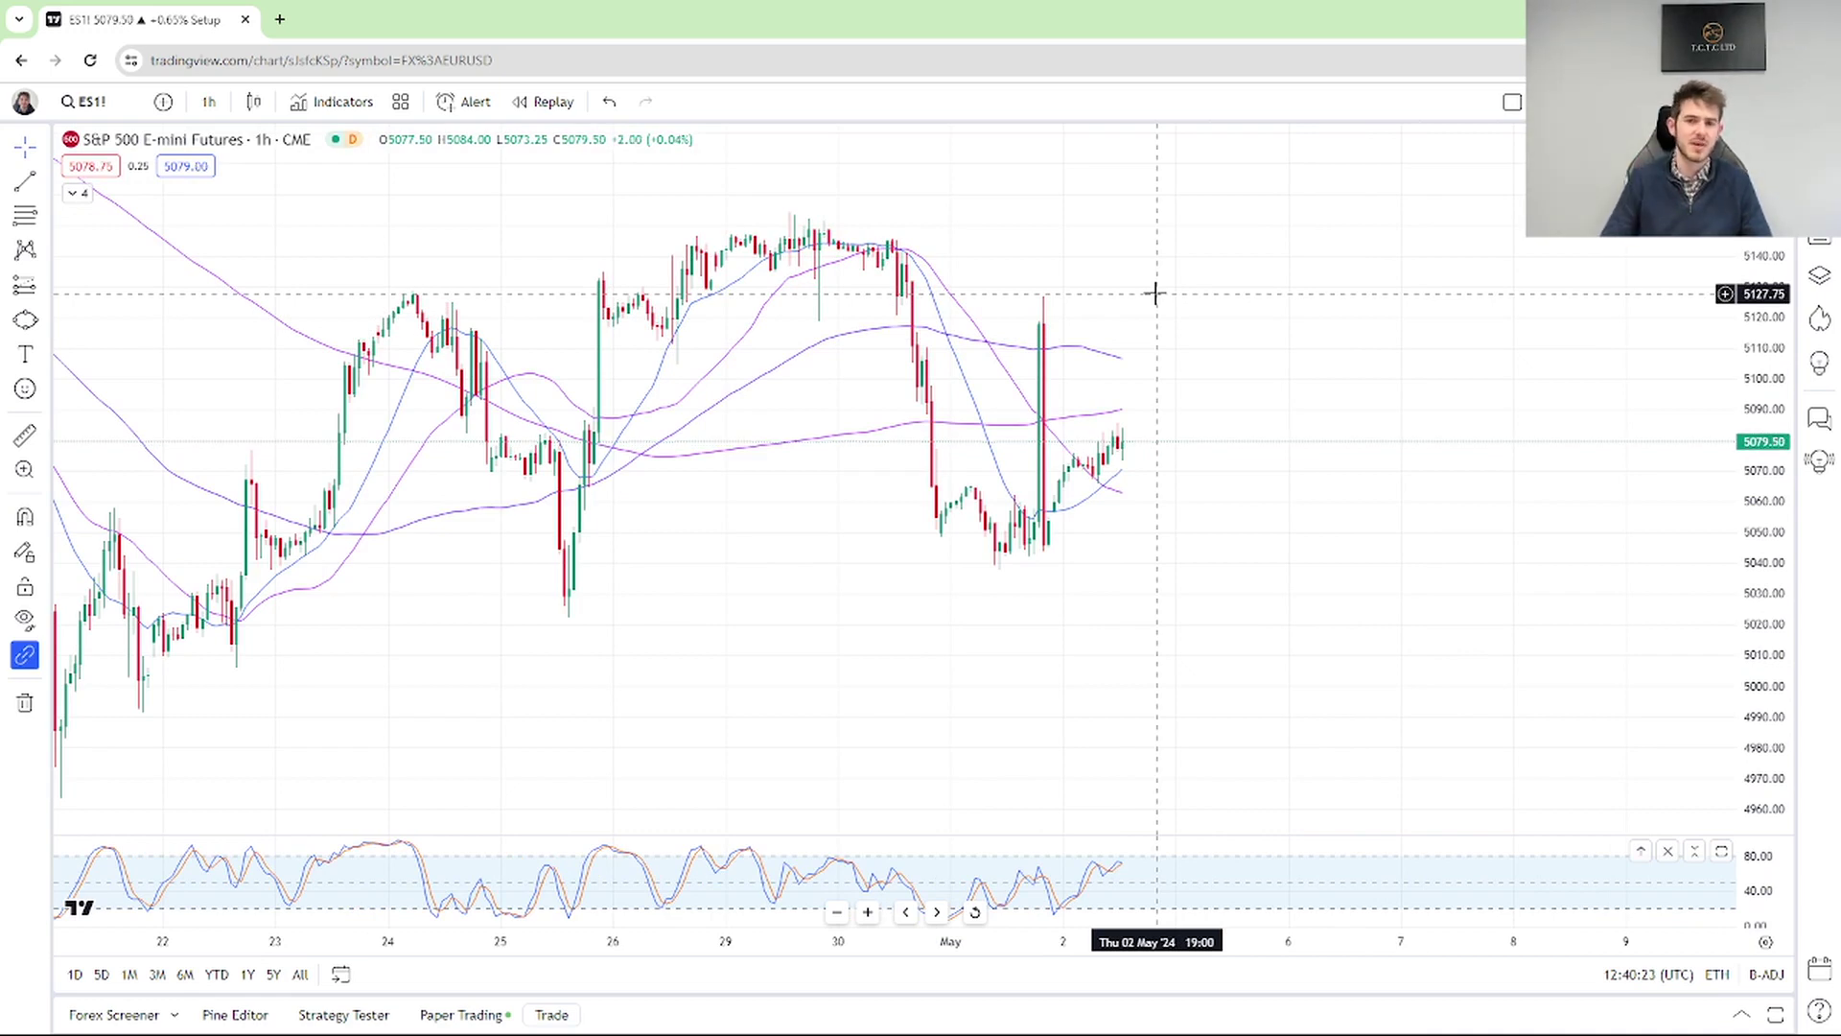
Draw a long diagonal ellipse over the S&P 500 decline, extending it from the 28 March high to about 5026 on 3 May.
scroll(1146, 305, "down", 5)
scroll(288, 335, "down", 3)
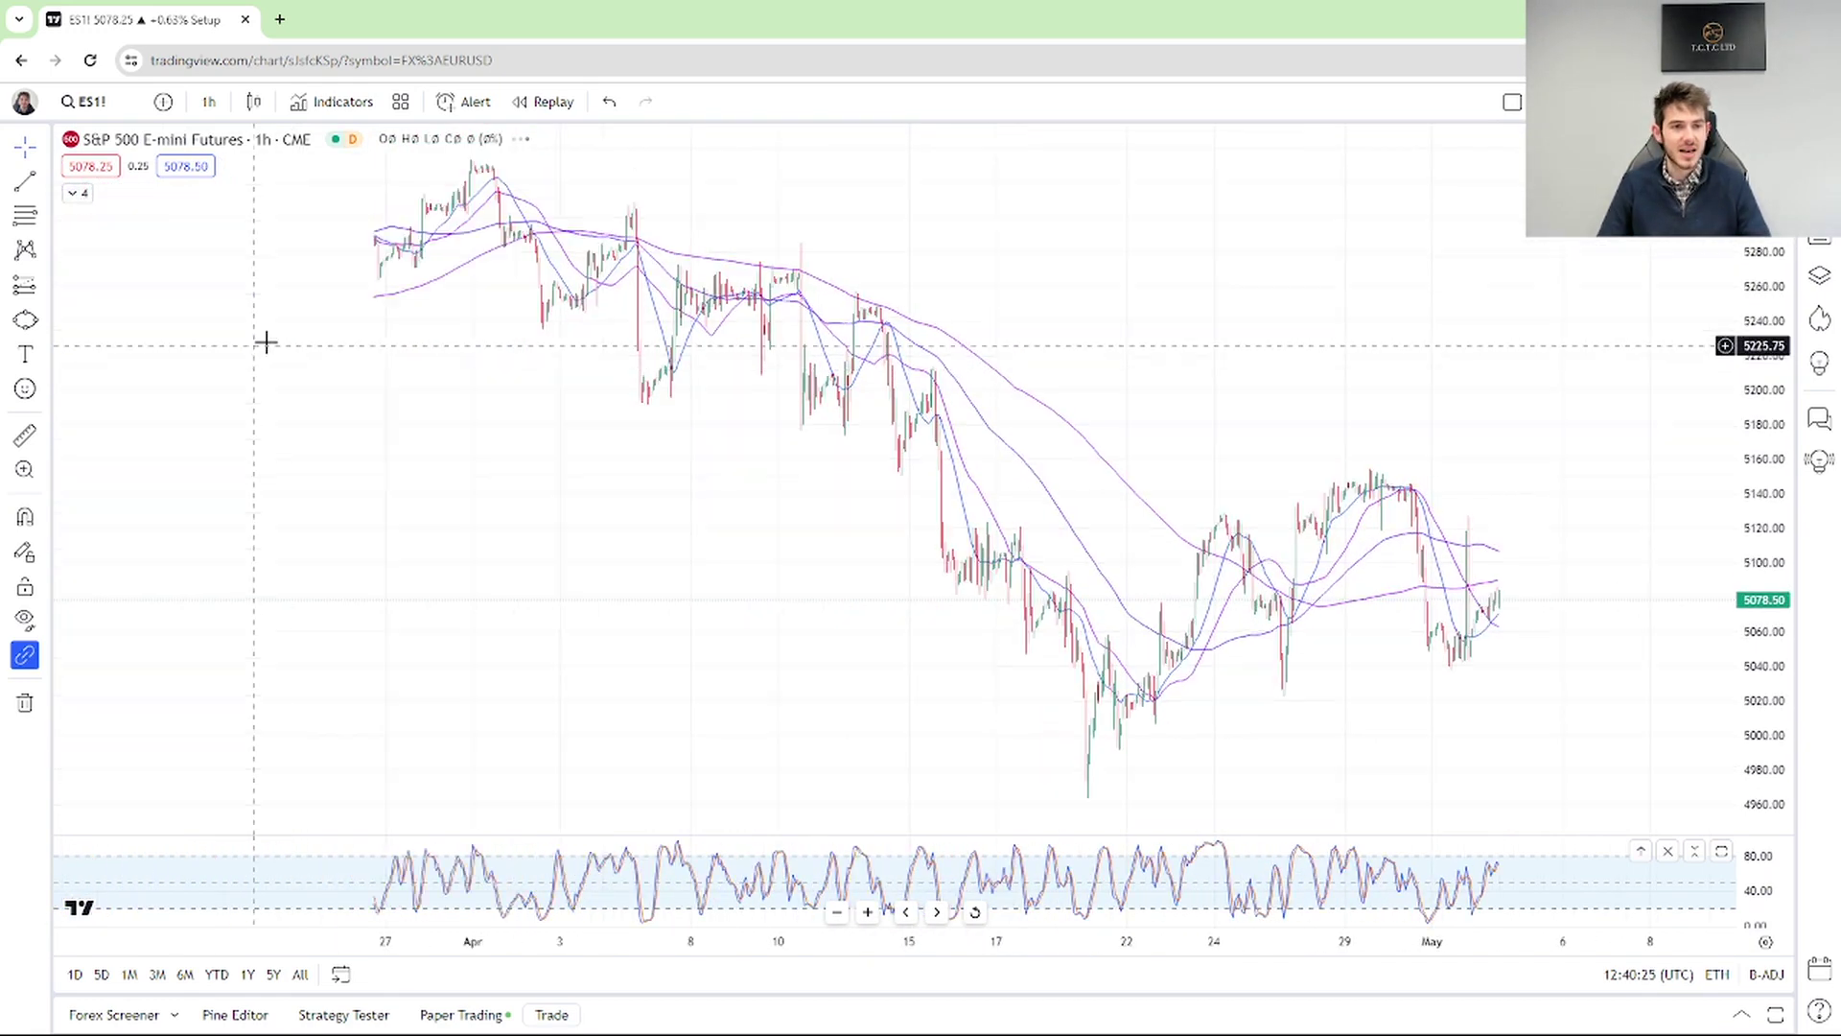
left_click(482, 201)
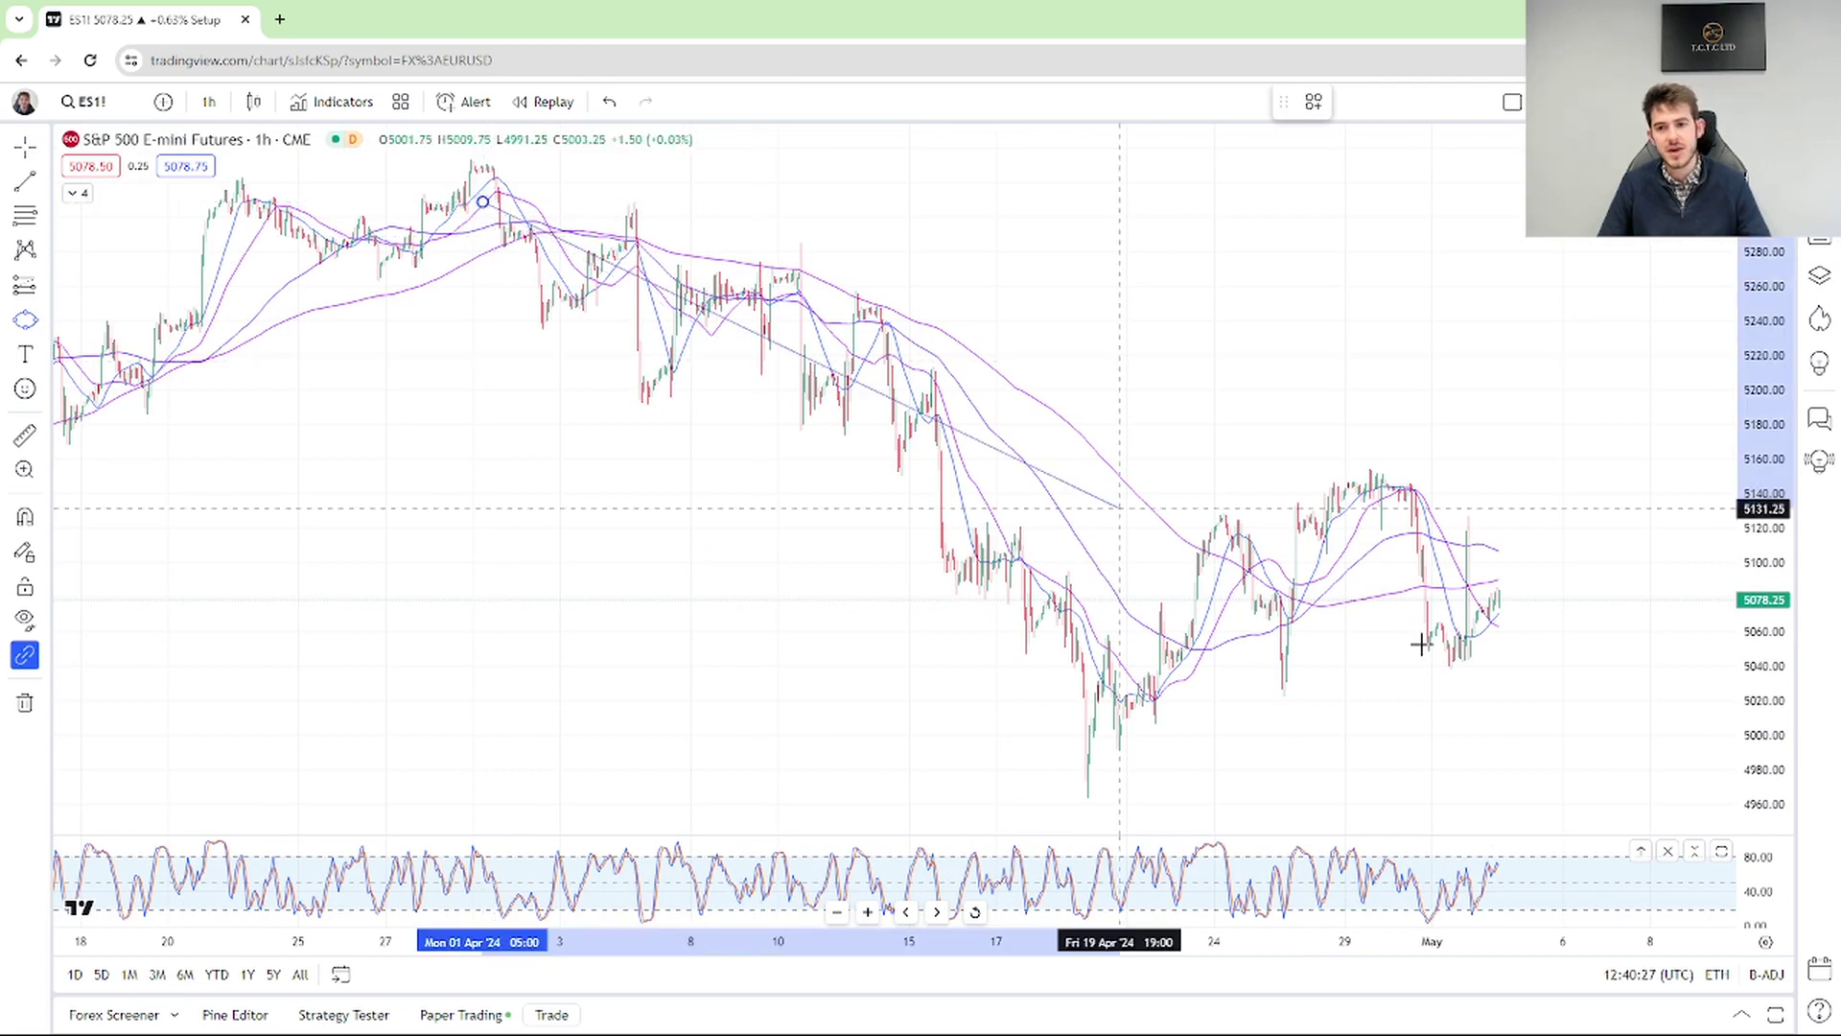
left_click(1519, 689)
left_click(1529, 584)
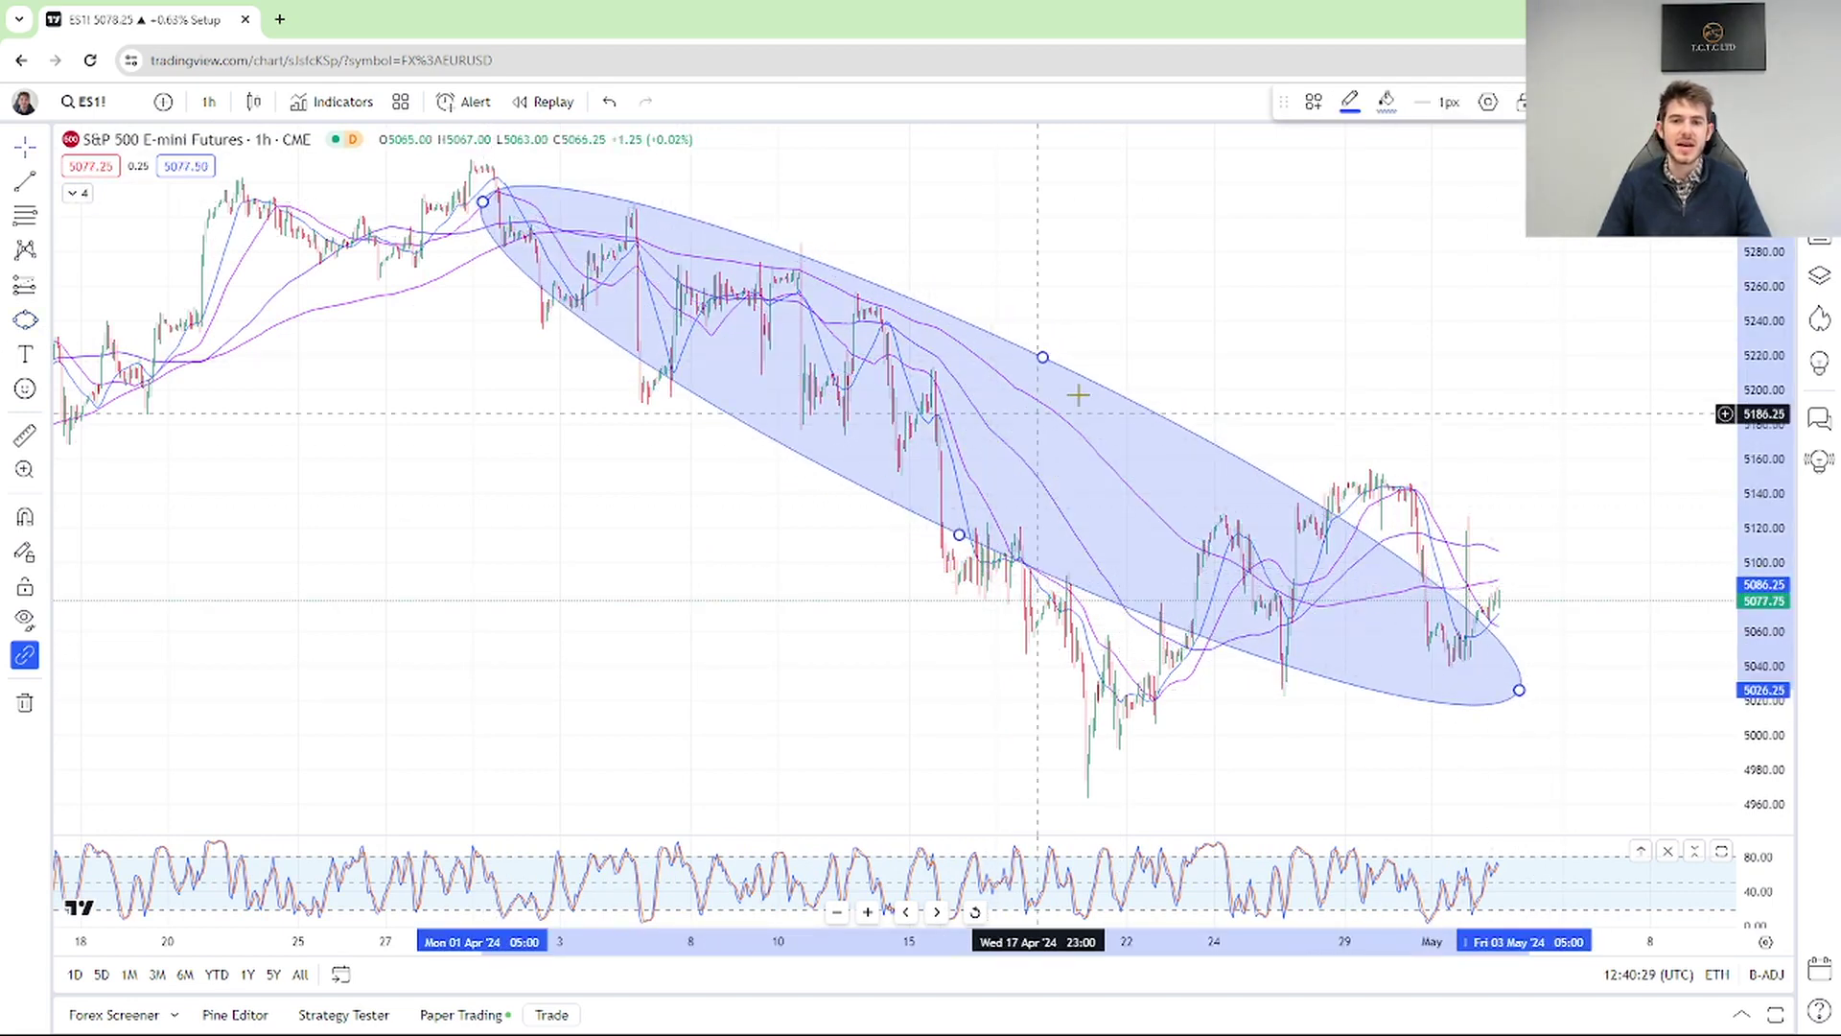
left_click(1113, 361)
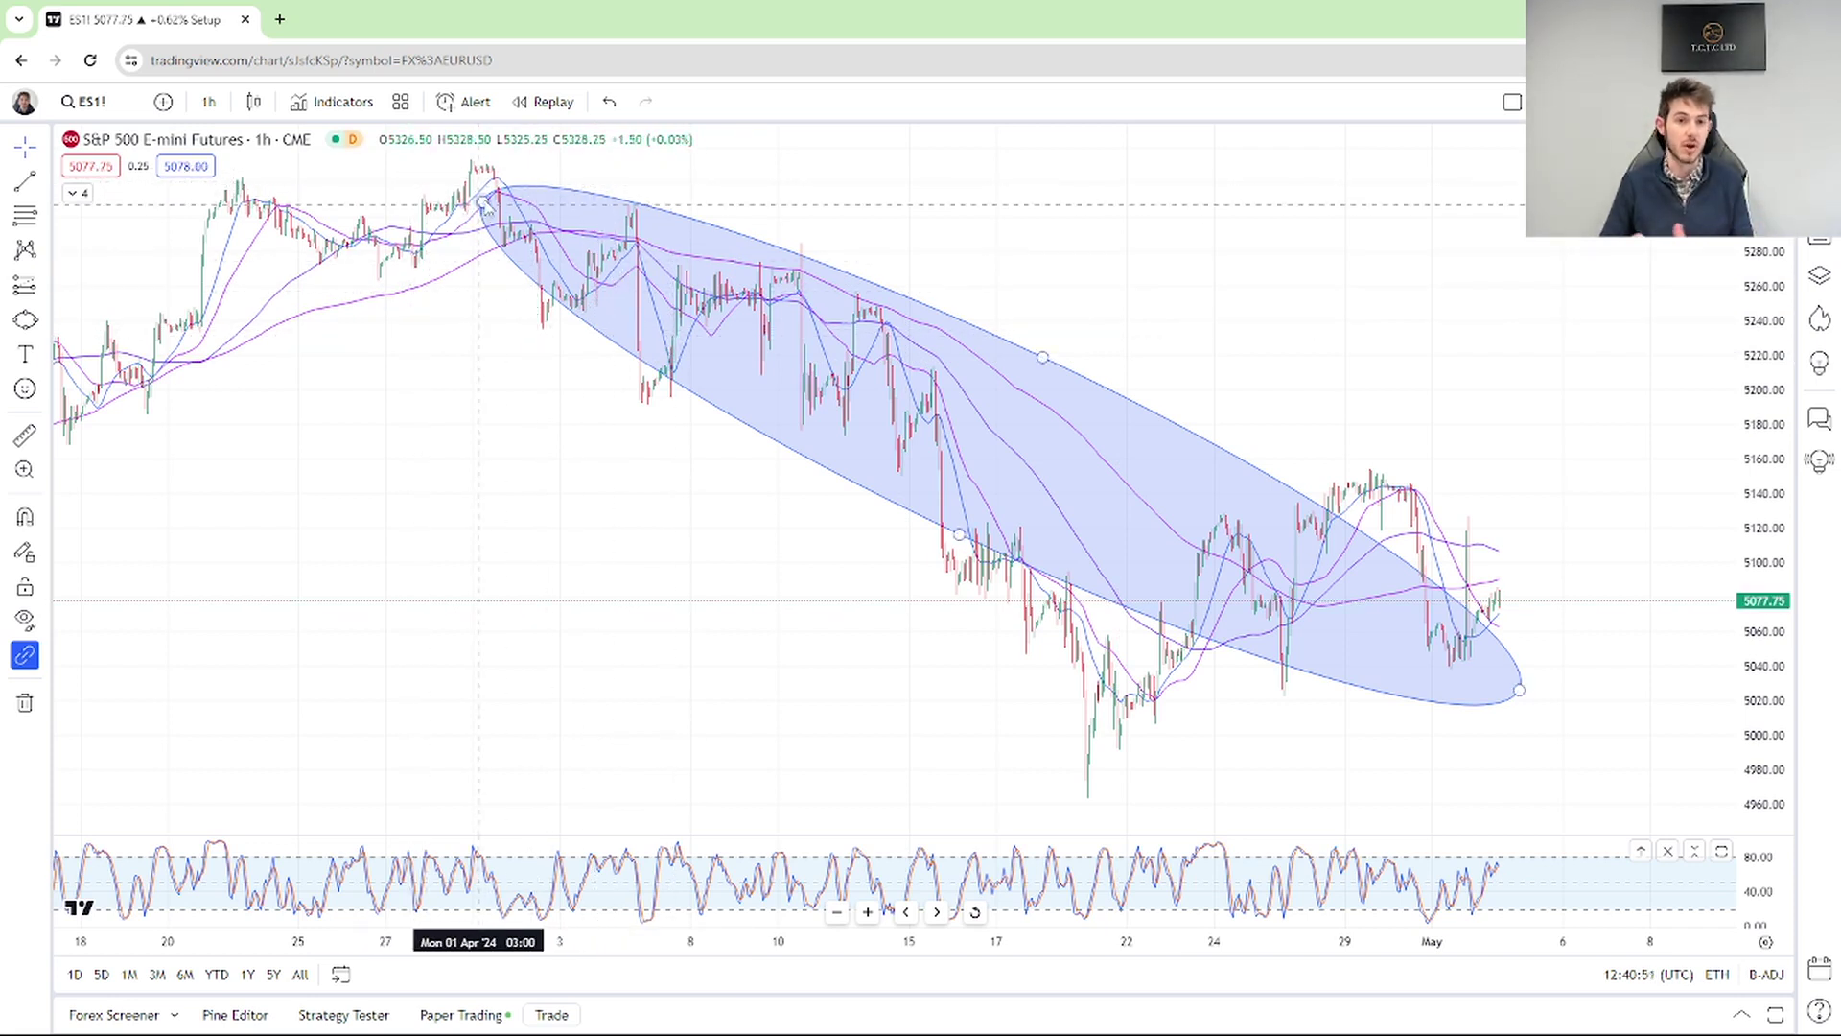
left_click_drag(484, 204, 436, 171)
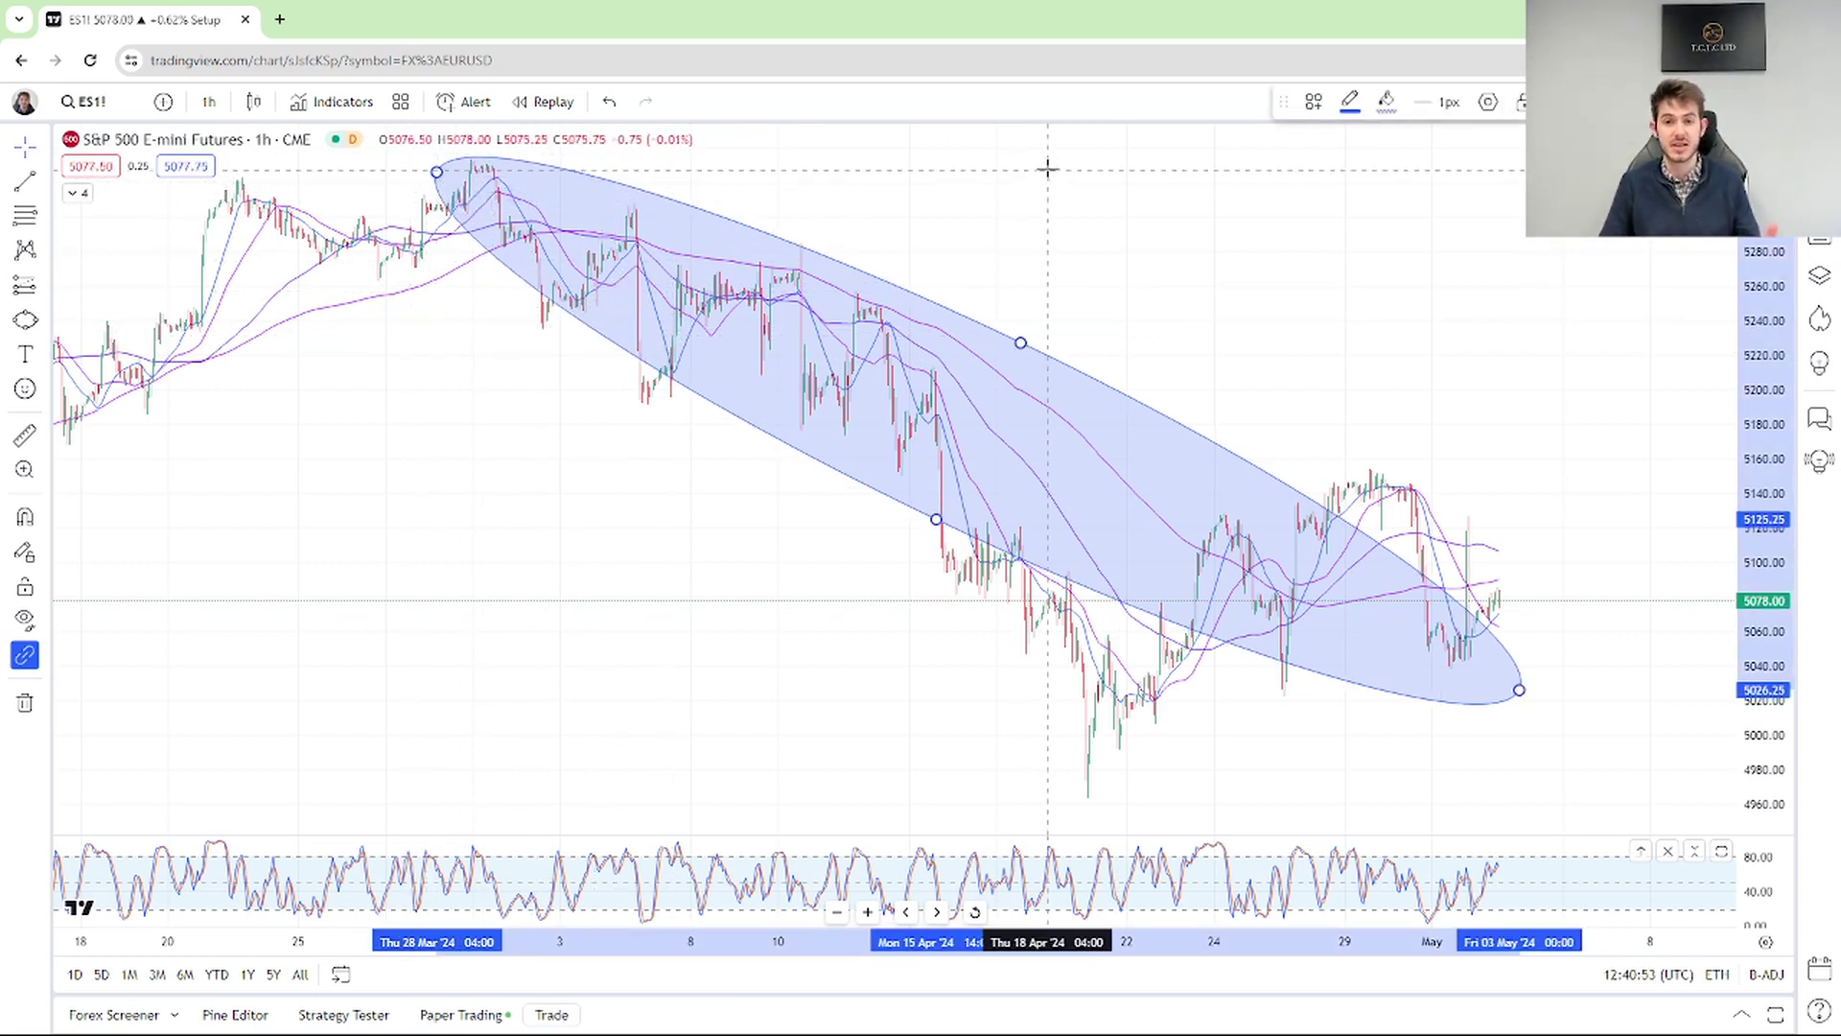
left_click_drag(1048, 168, 1019, 170)
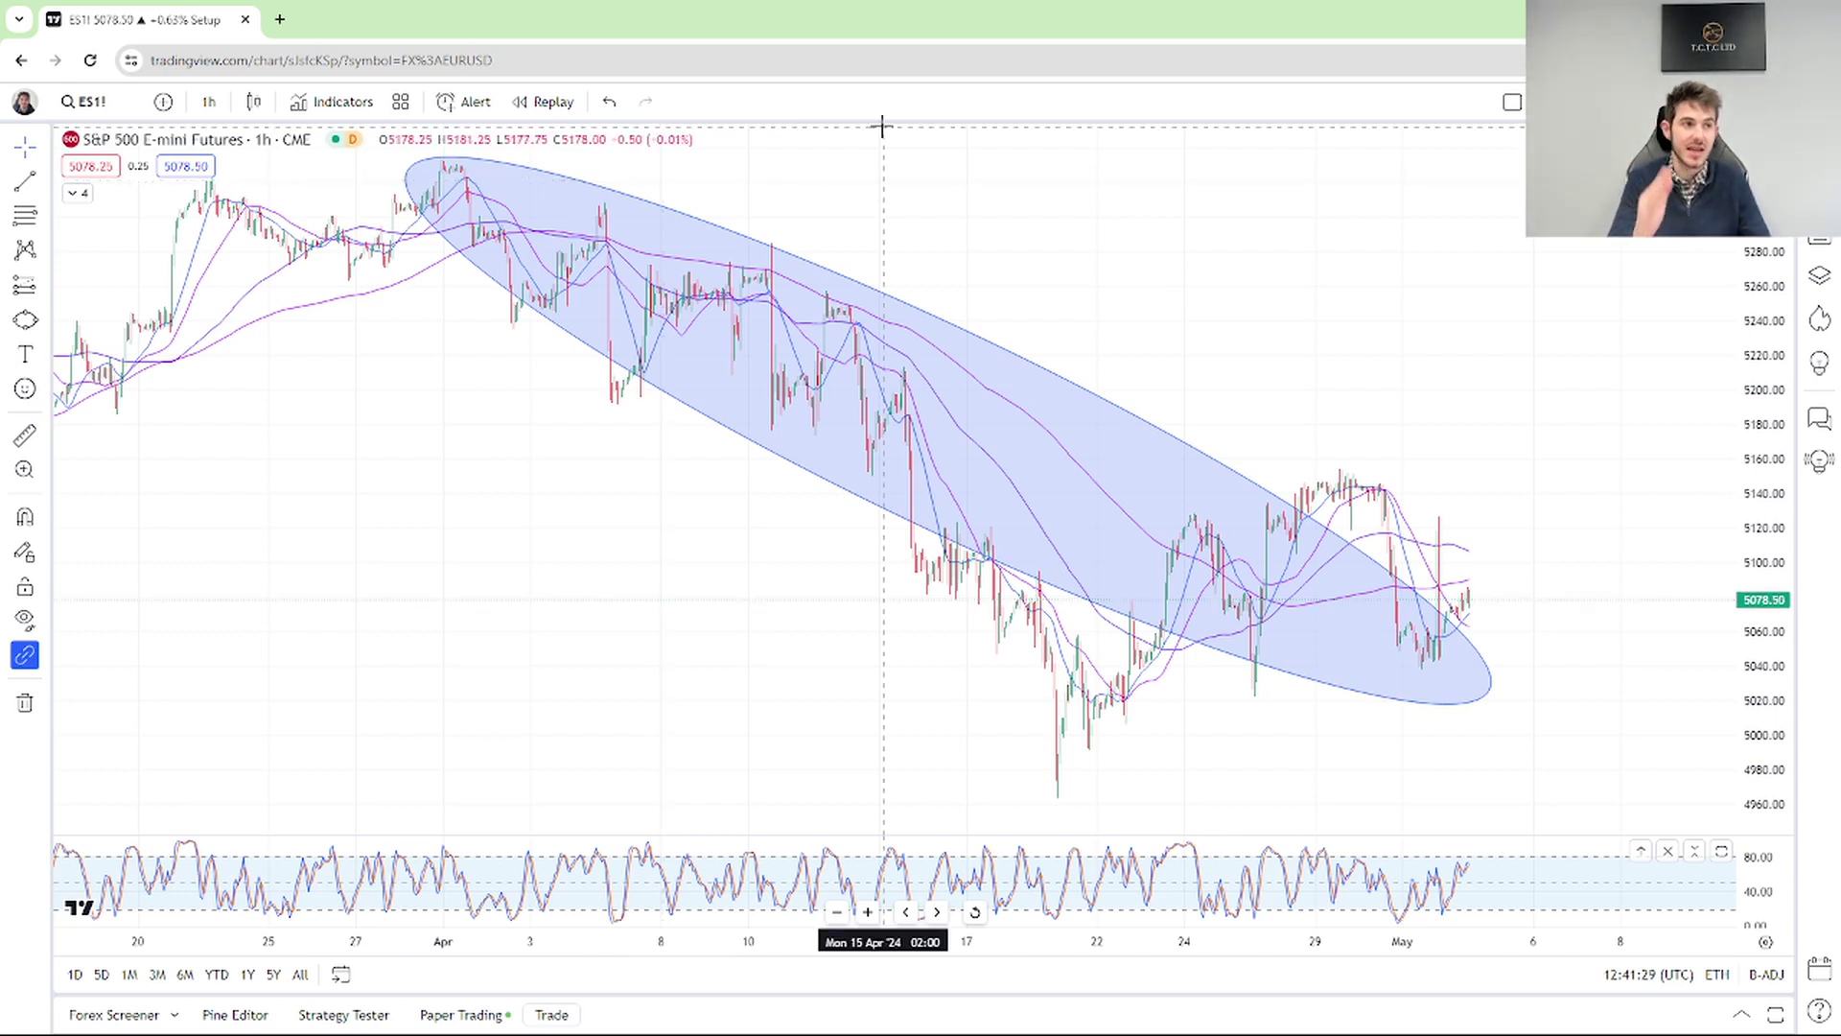
left_click_drag(1109, 255, 1067, 250)
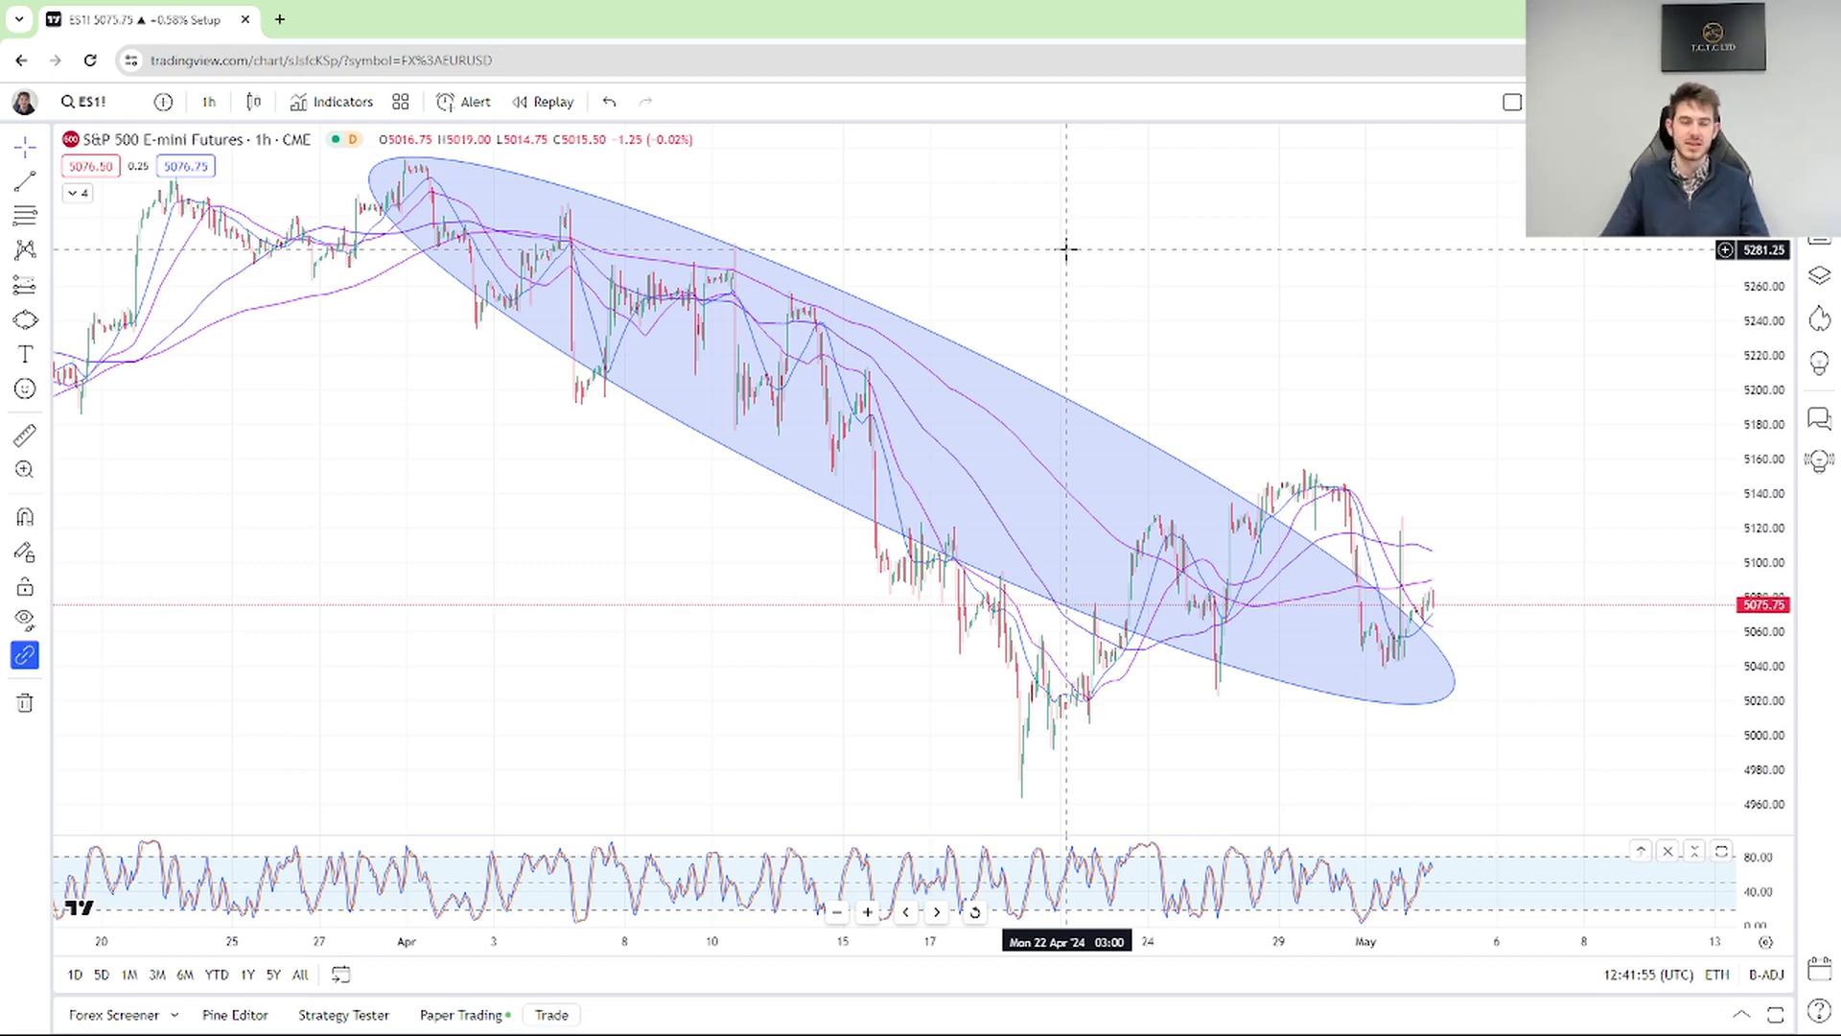
scroll(767, 412, "down", 2)
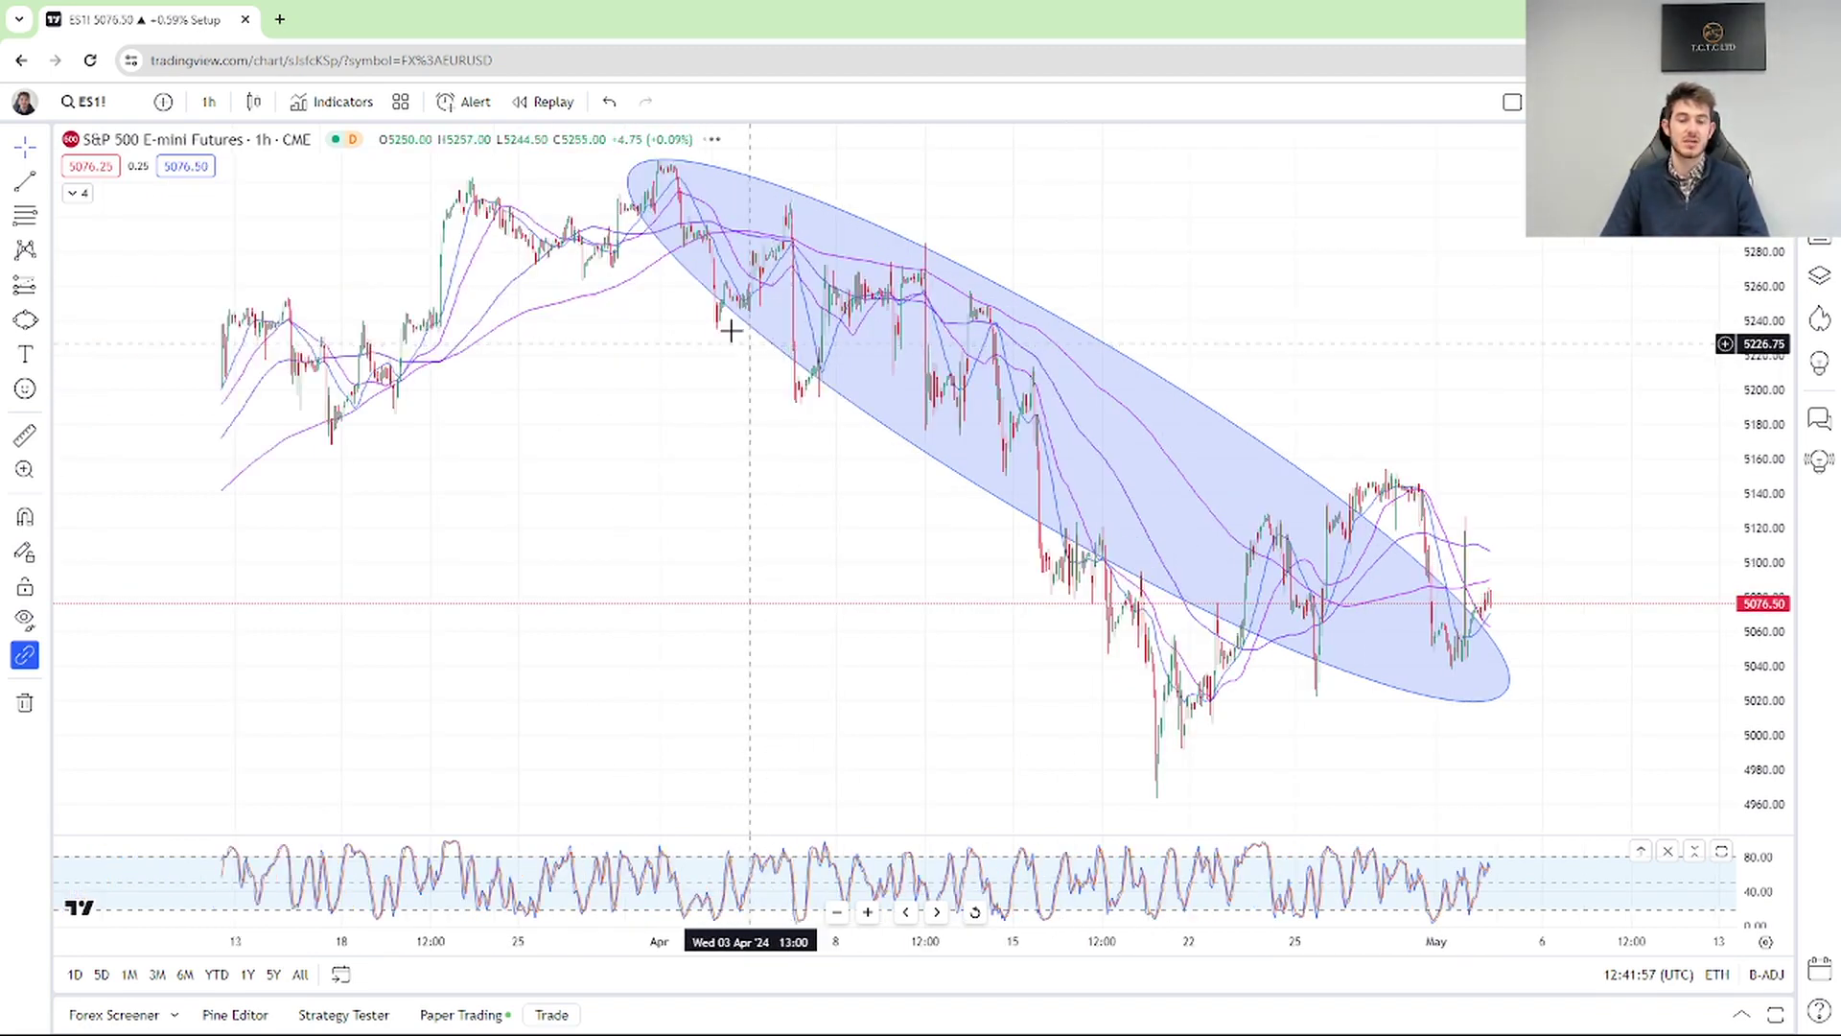
scroll(868, 161, "right", 2)
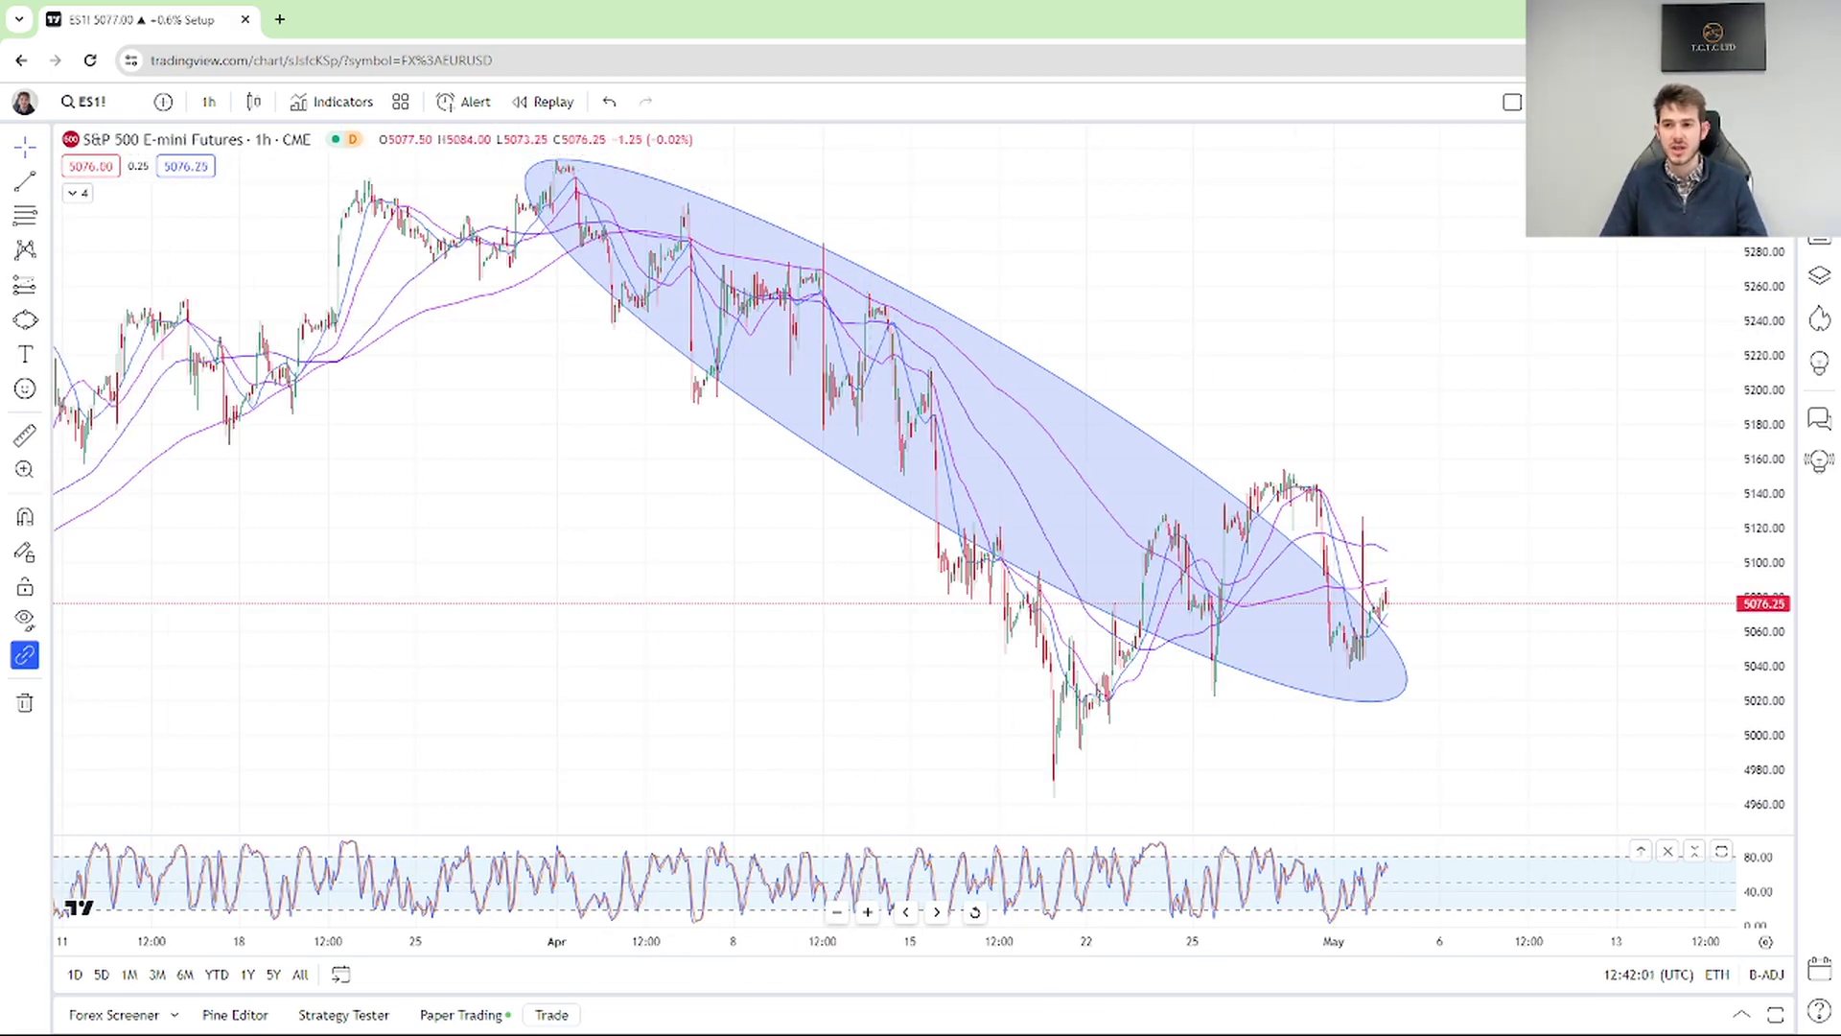
Load the WTI crude oil (USOIL) chart from the watchlist and examine its price action from late April into May.
left_click(1819, 239)
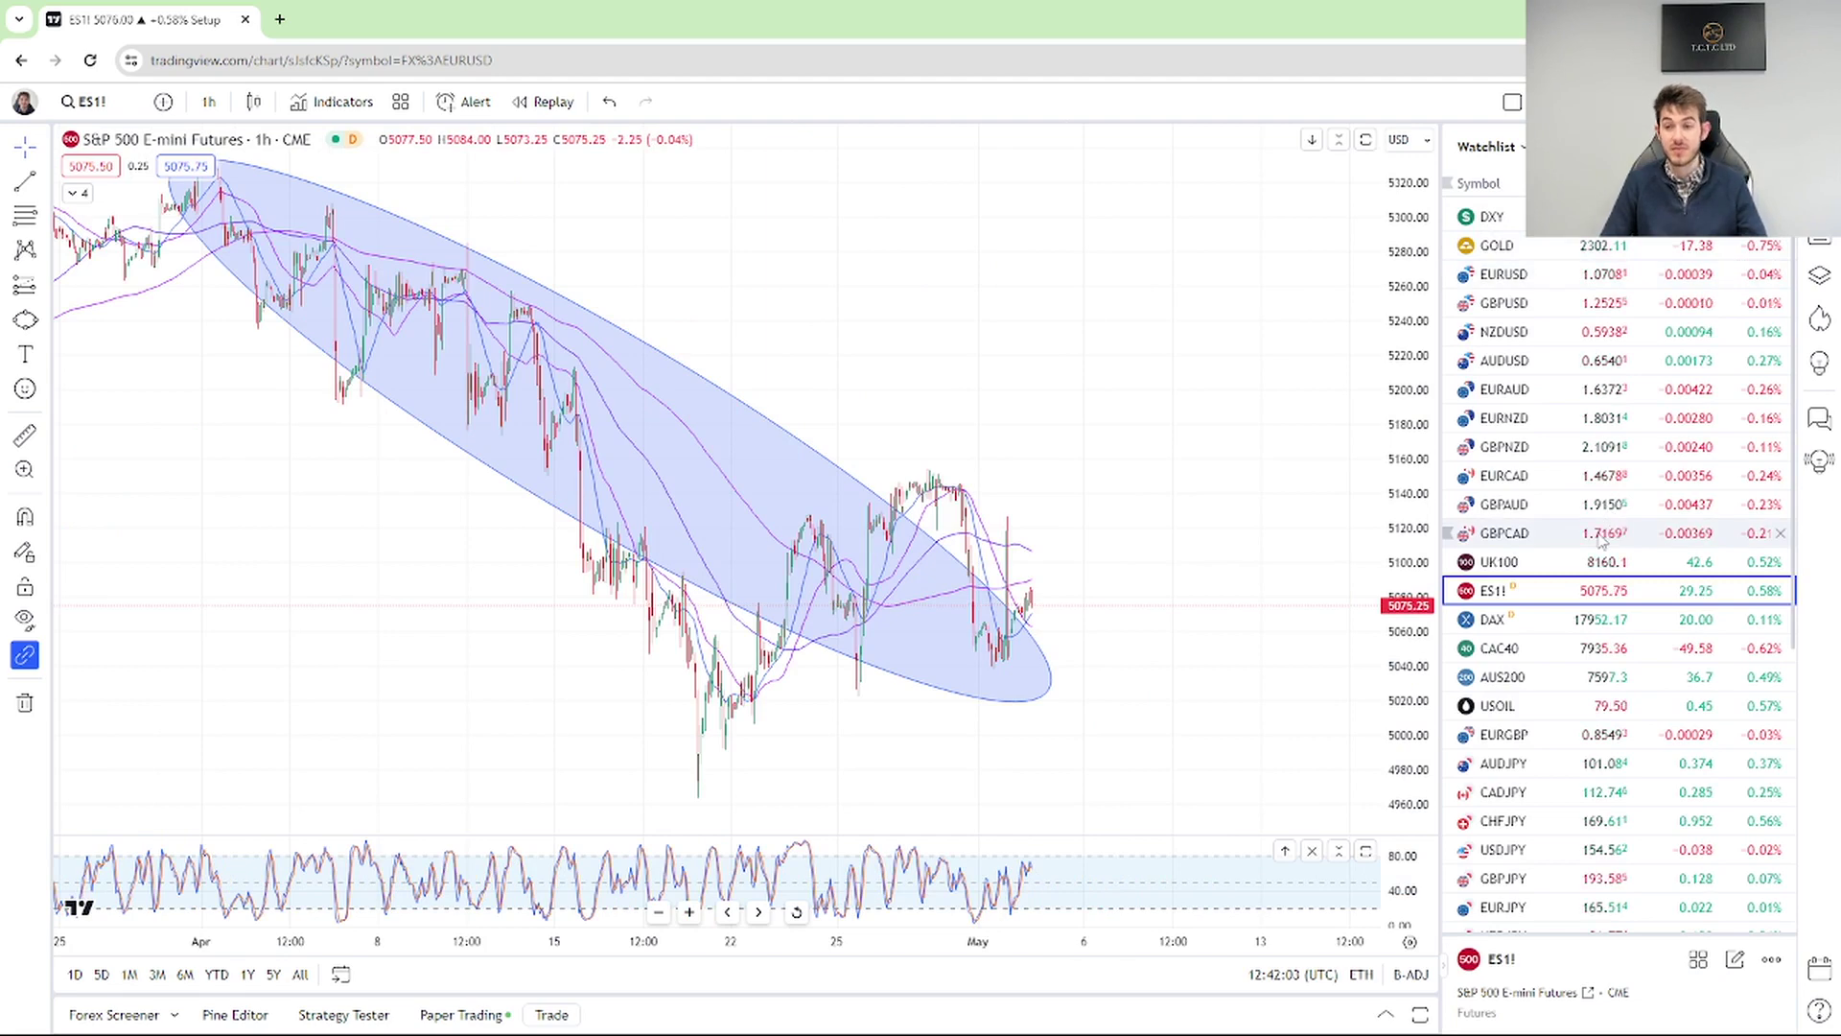
left_click(1584, 707)
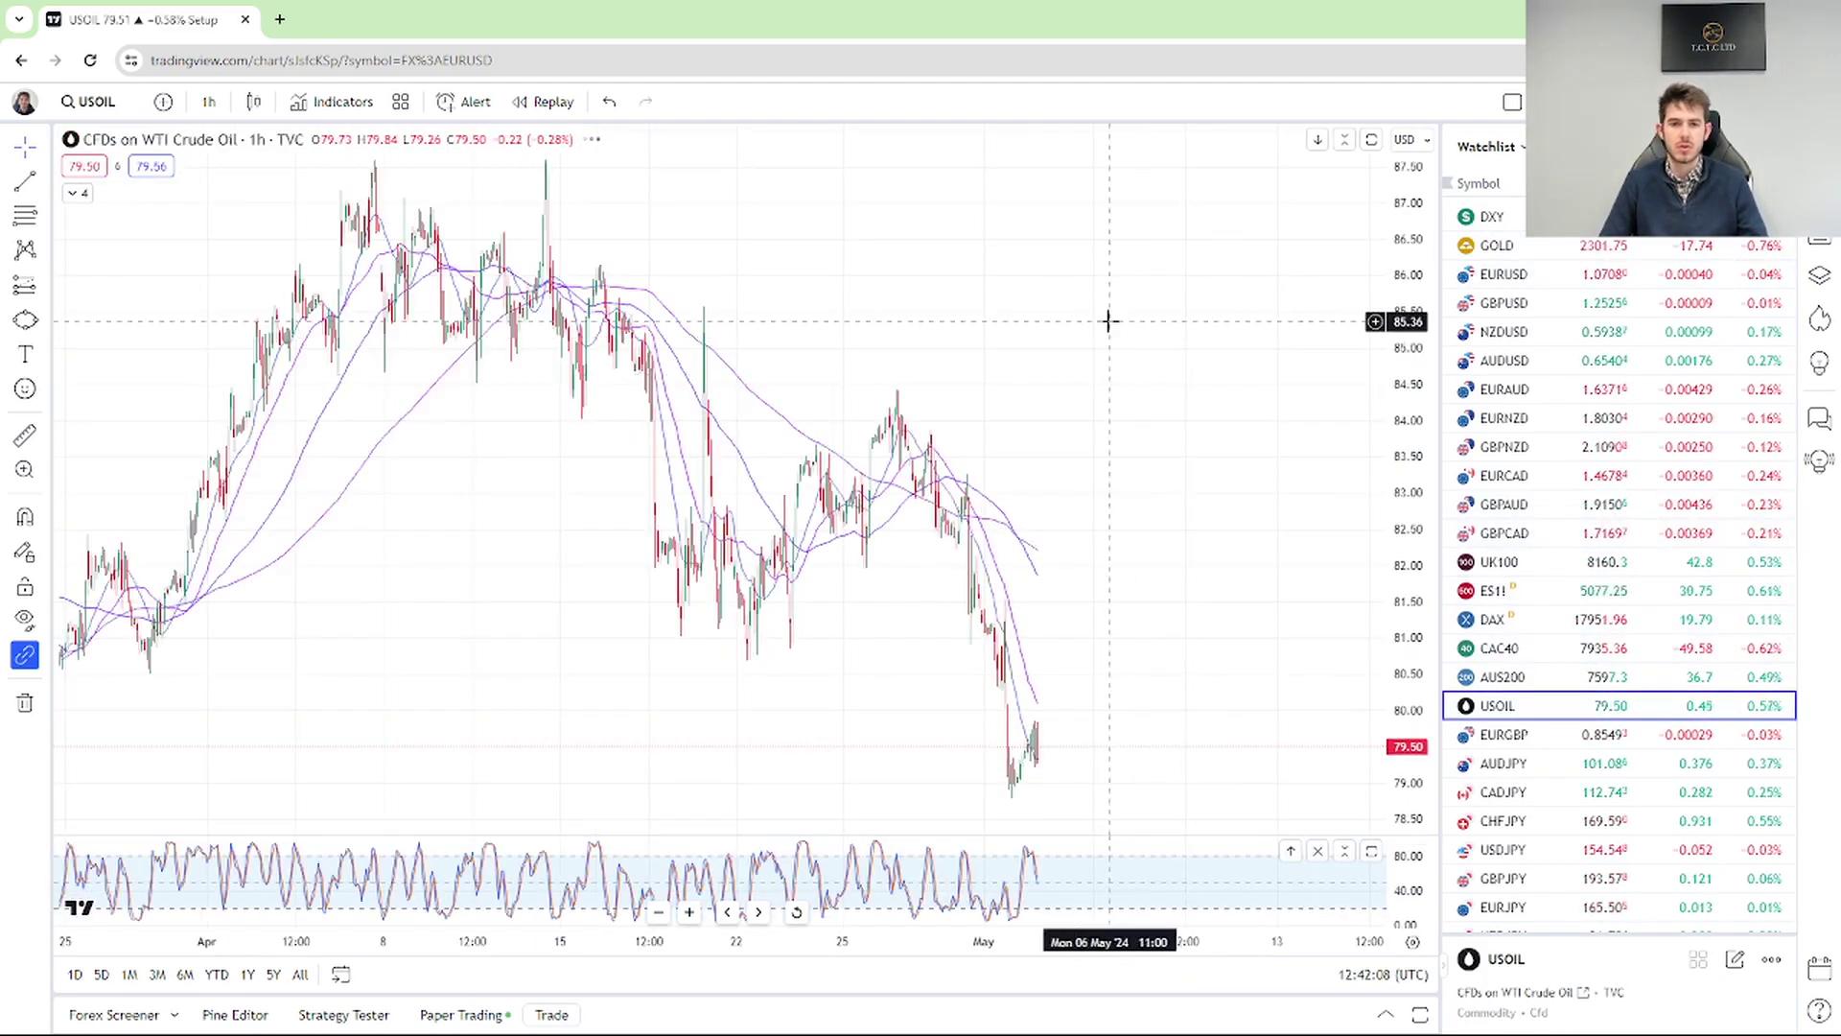
scroll(1109, 321, "up", 3)
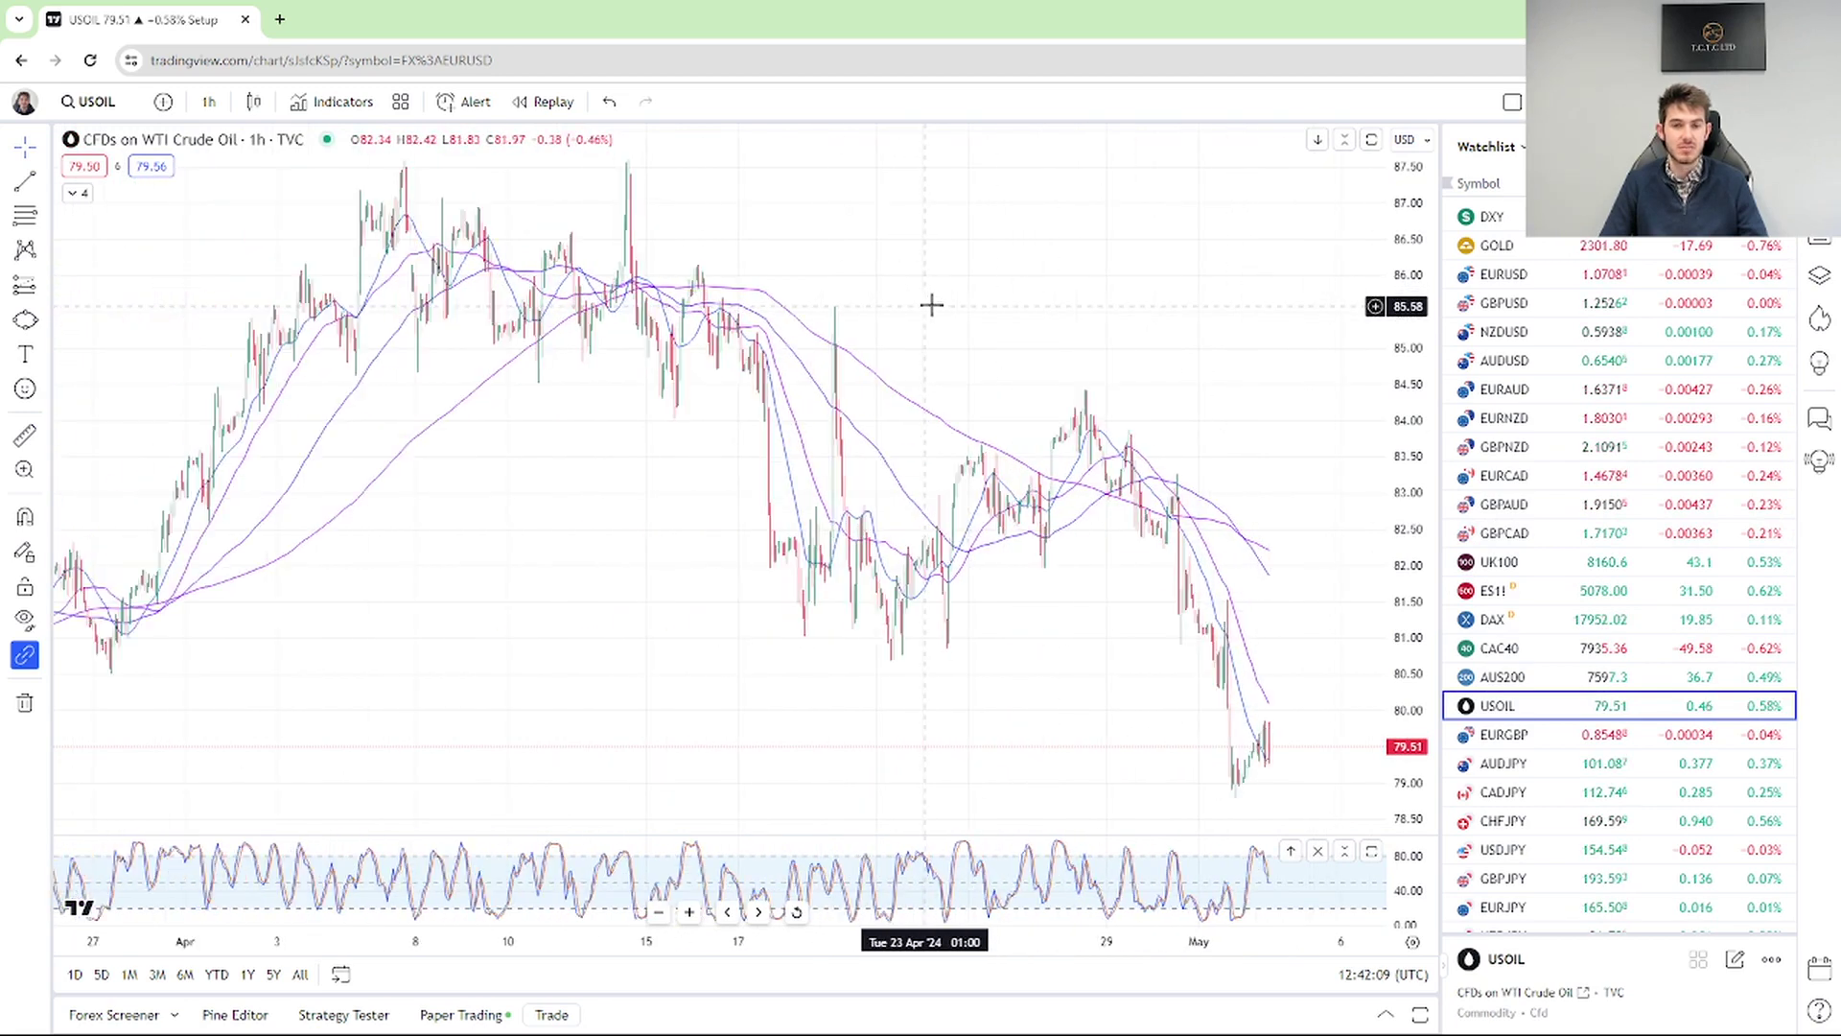
scroll(931, 305, "up", 2)
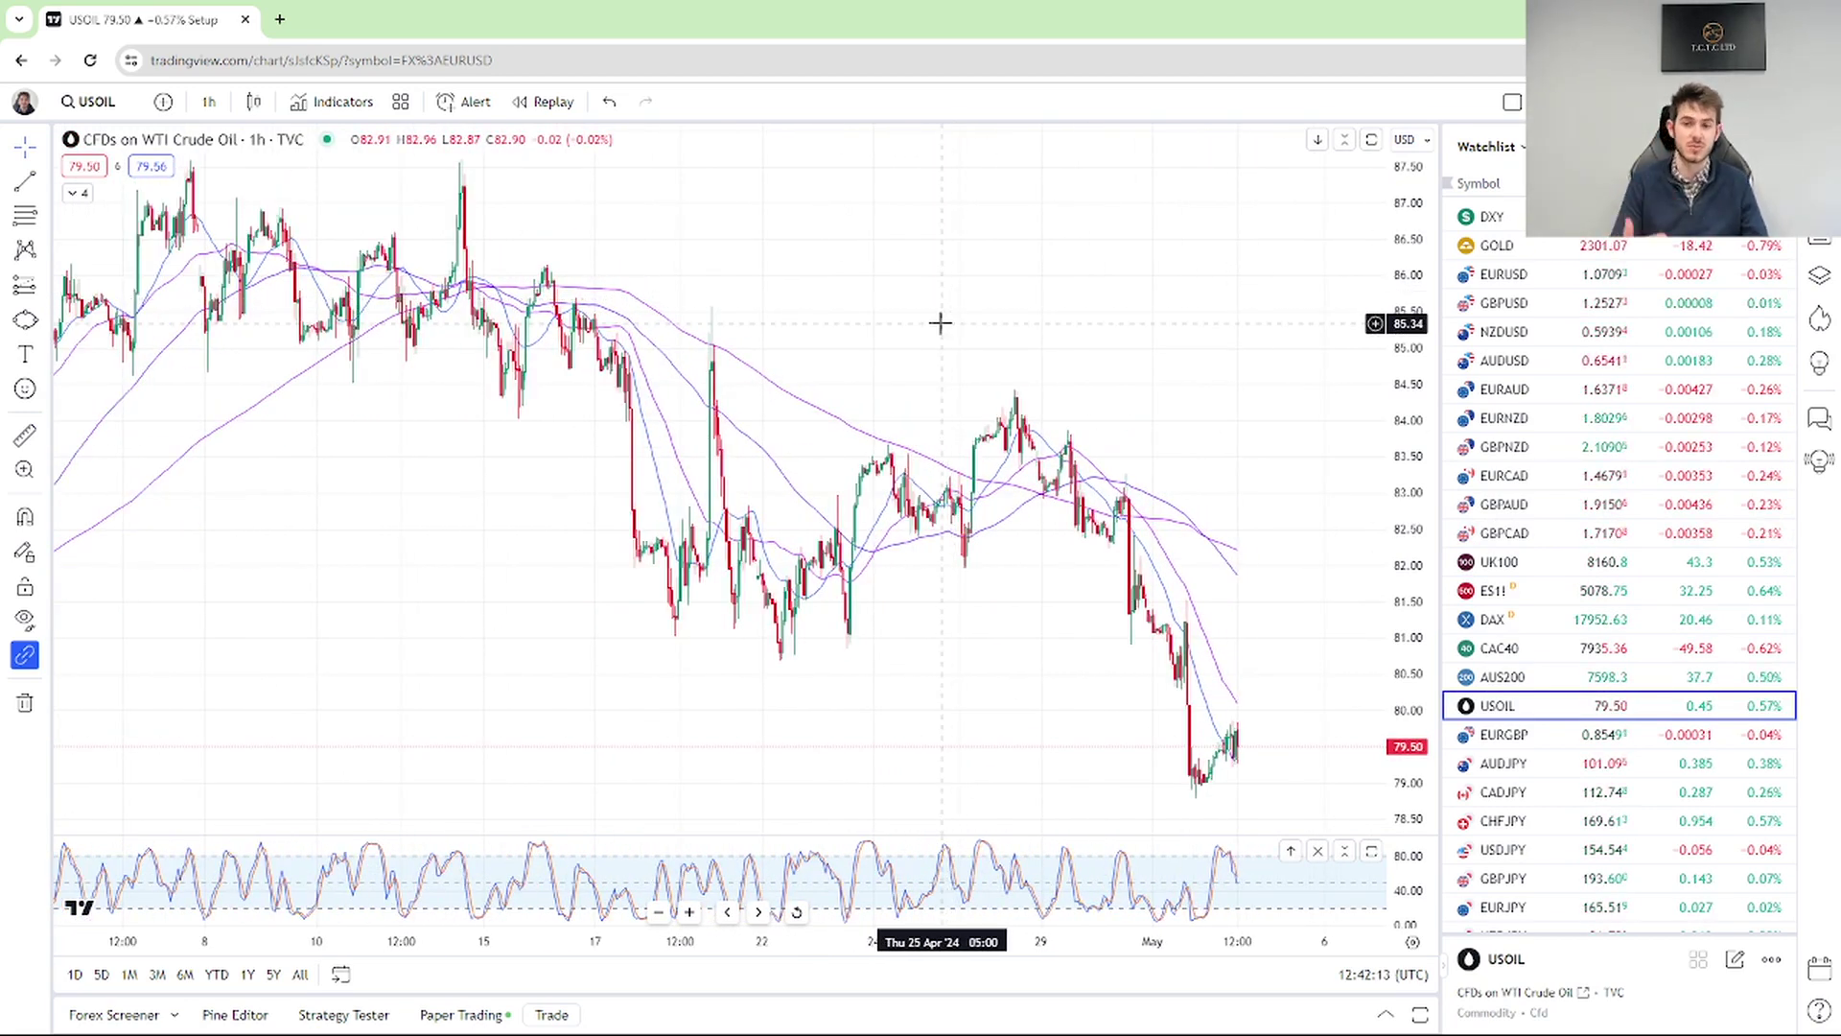
Switch the chart to AUDUSD from the watchlist and hide the watchlist to enlarge the chart area.
left_click(1505, 367)
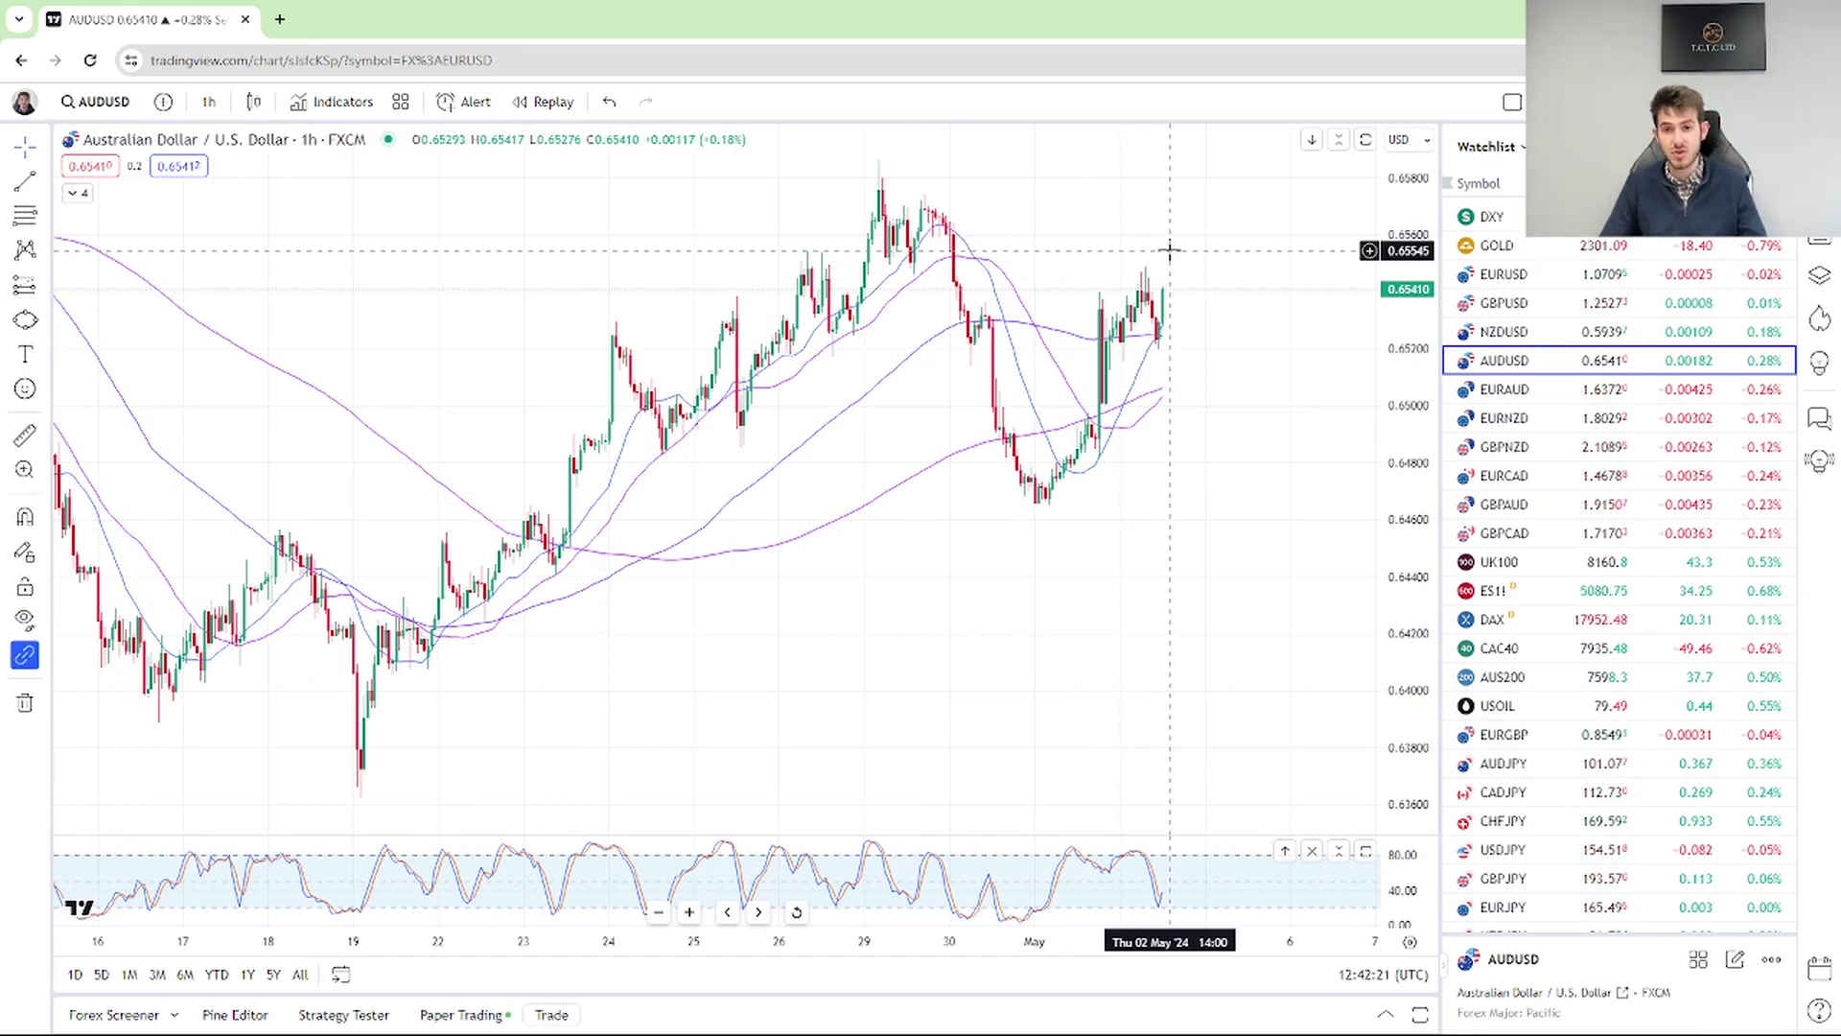
scroll(1169, 250, "up", 1)
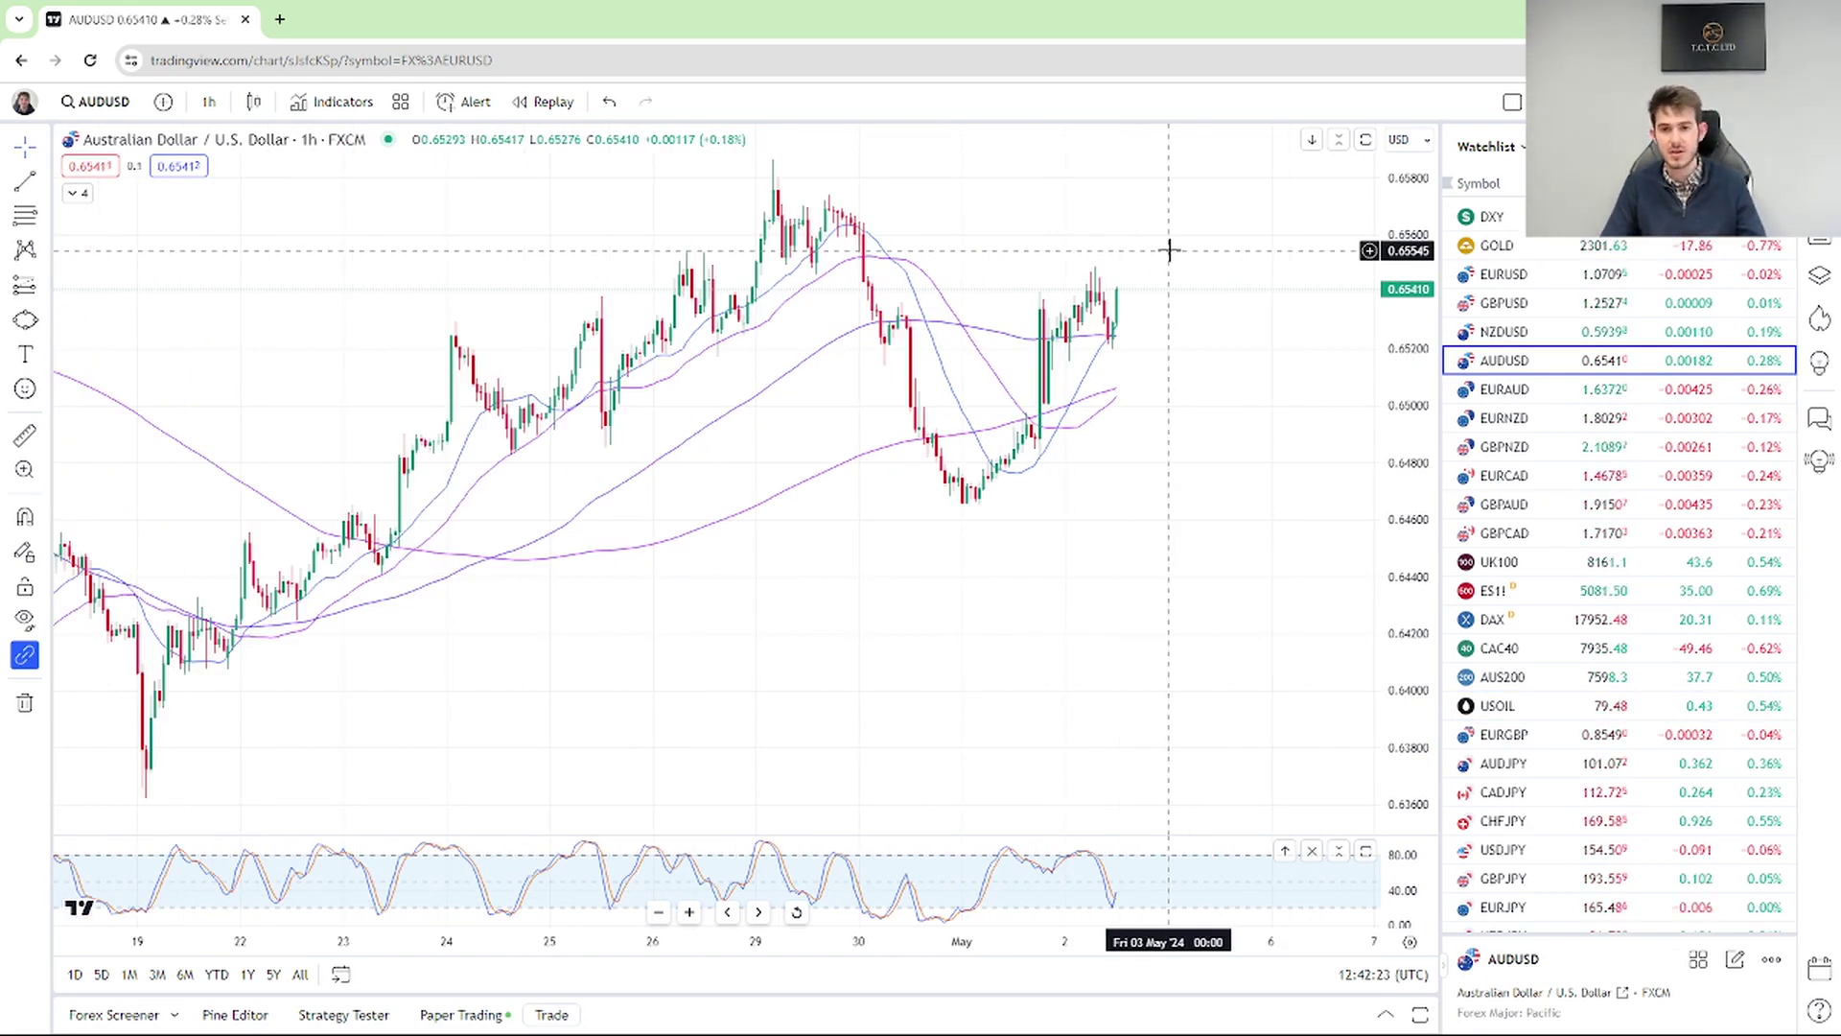
scroll(1169, 250, "up", 1)
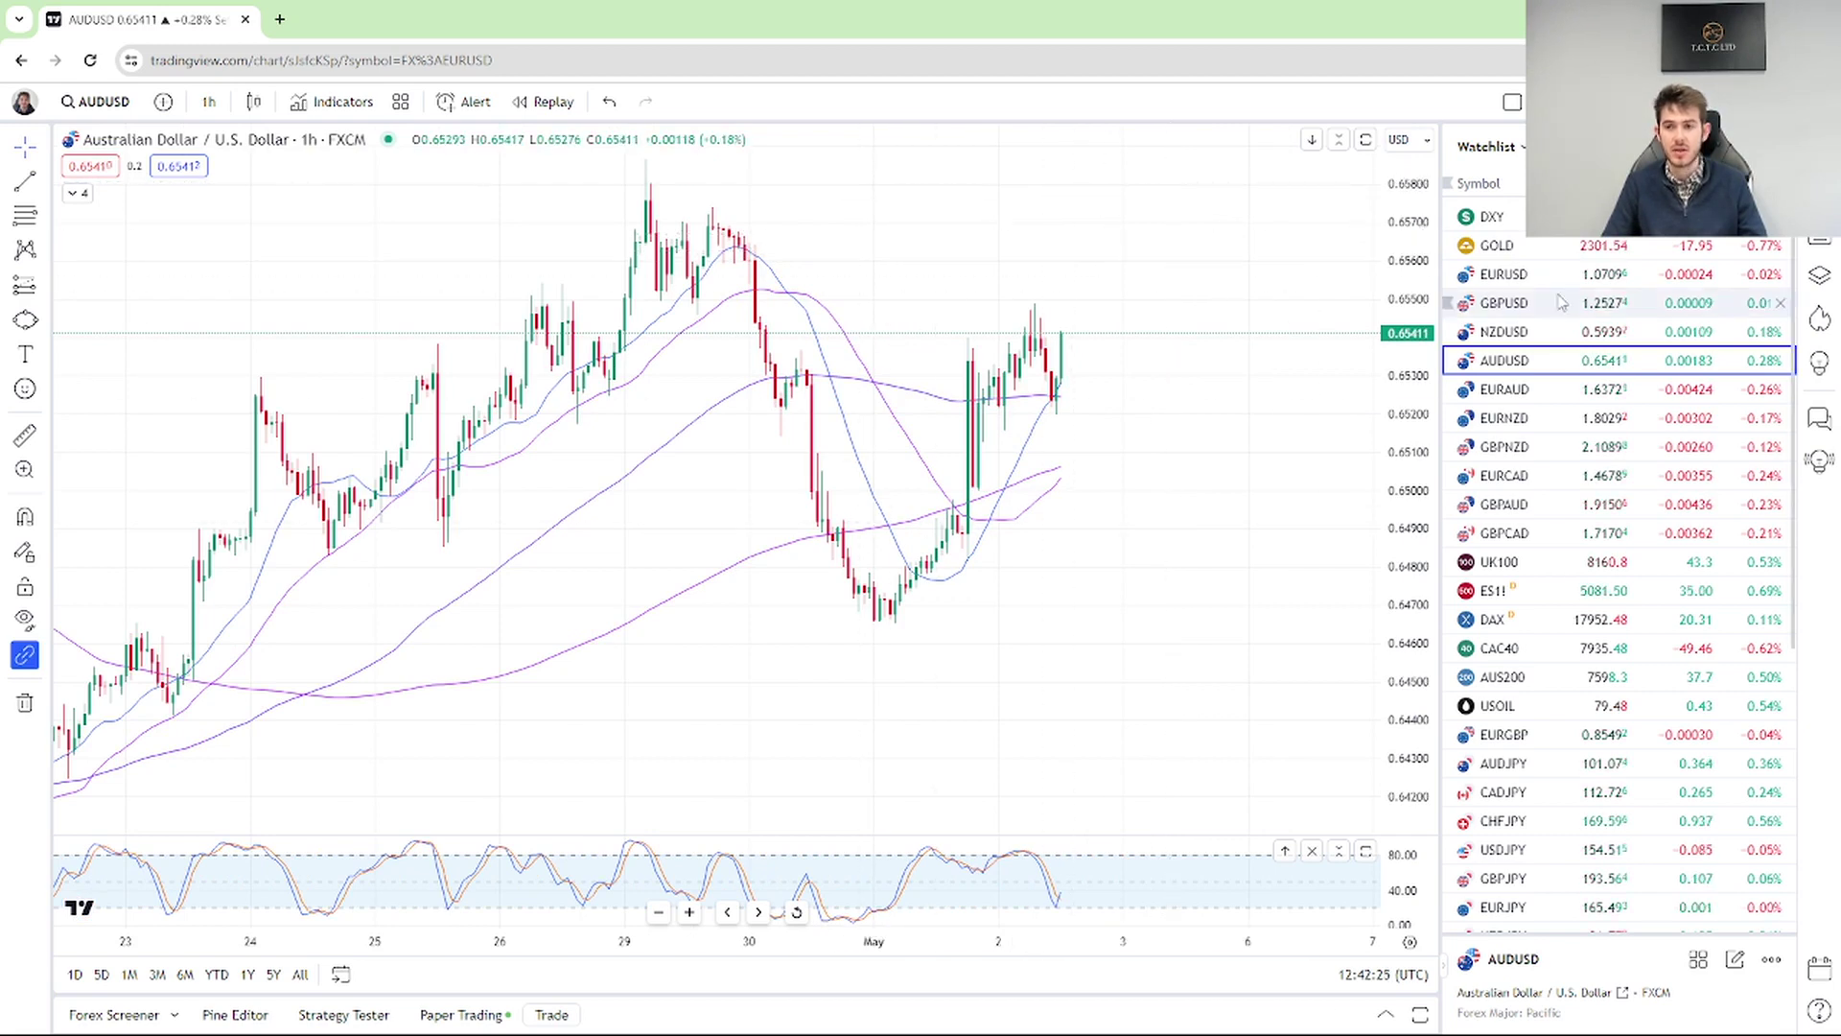
left_click(1819, 146)
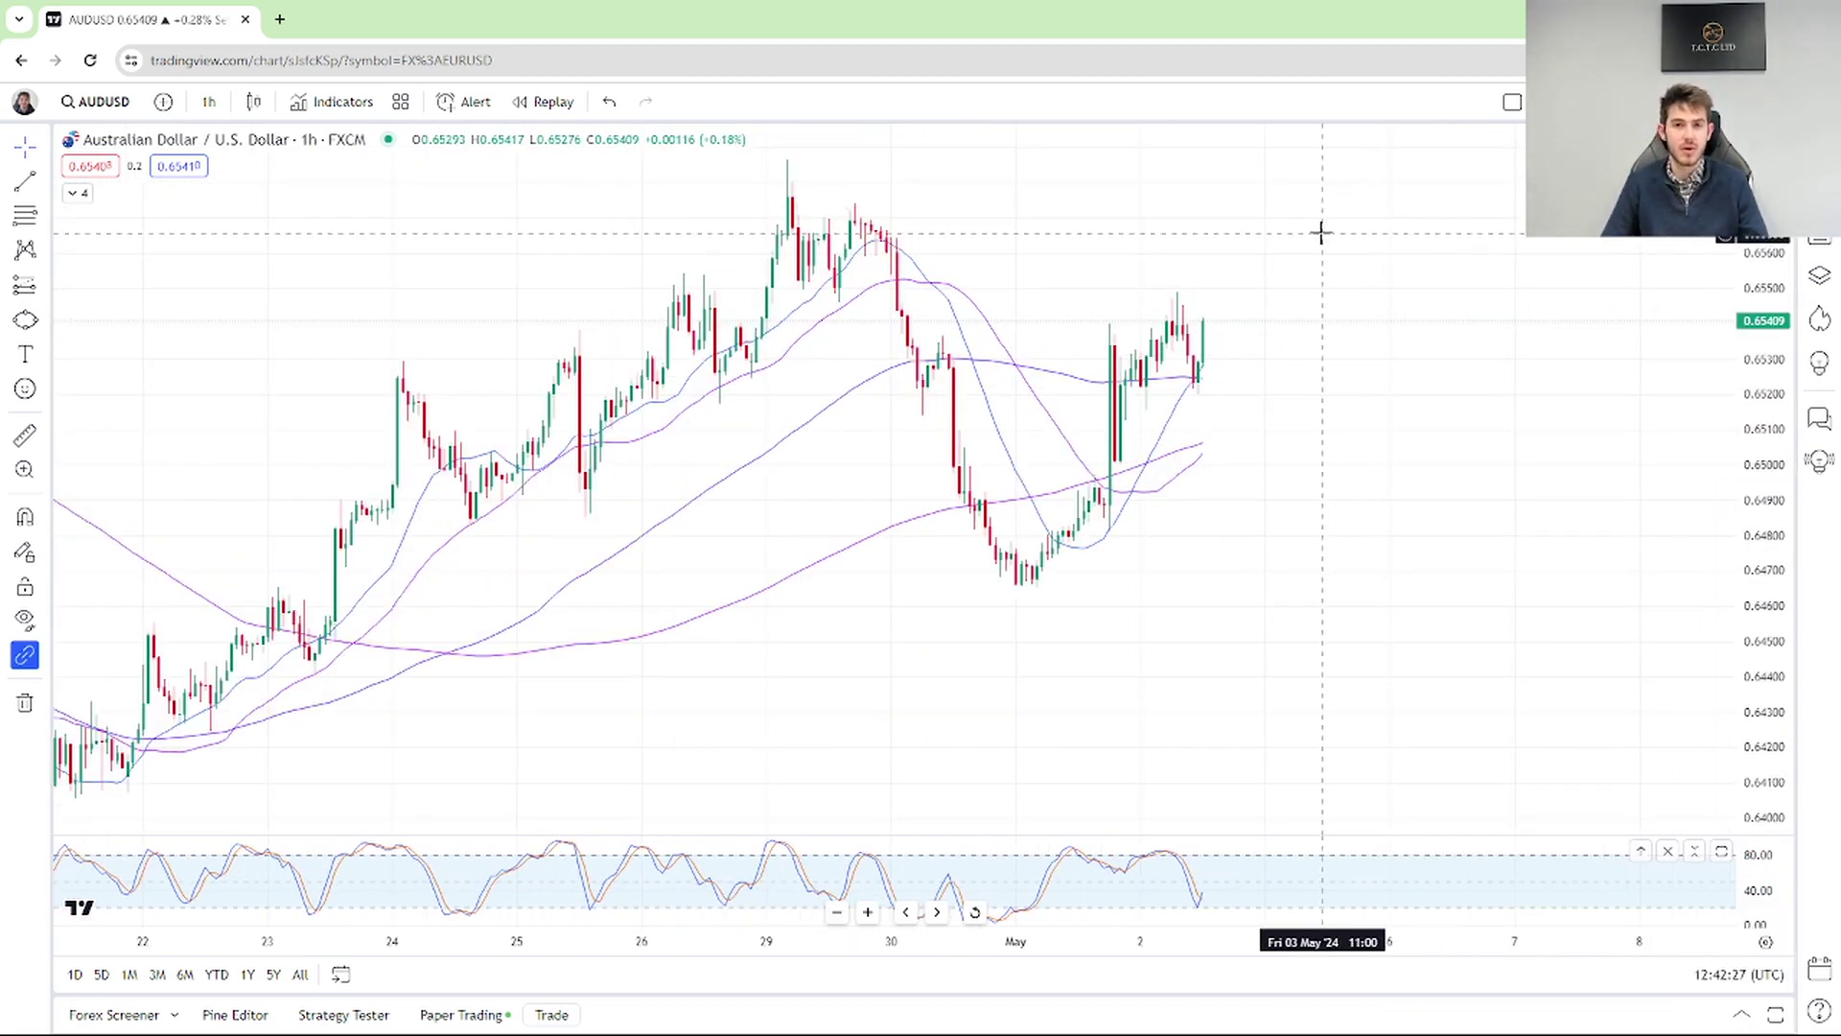
scroll(1322, 232, "up", 1)
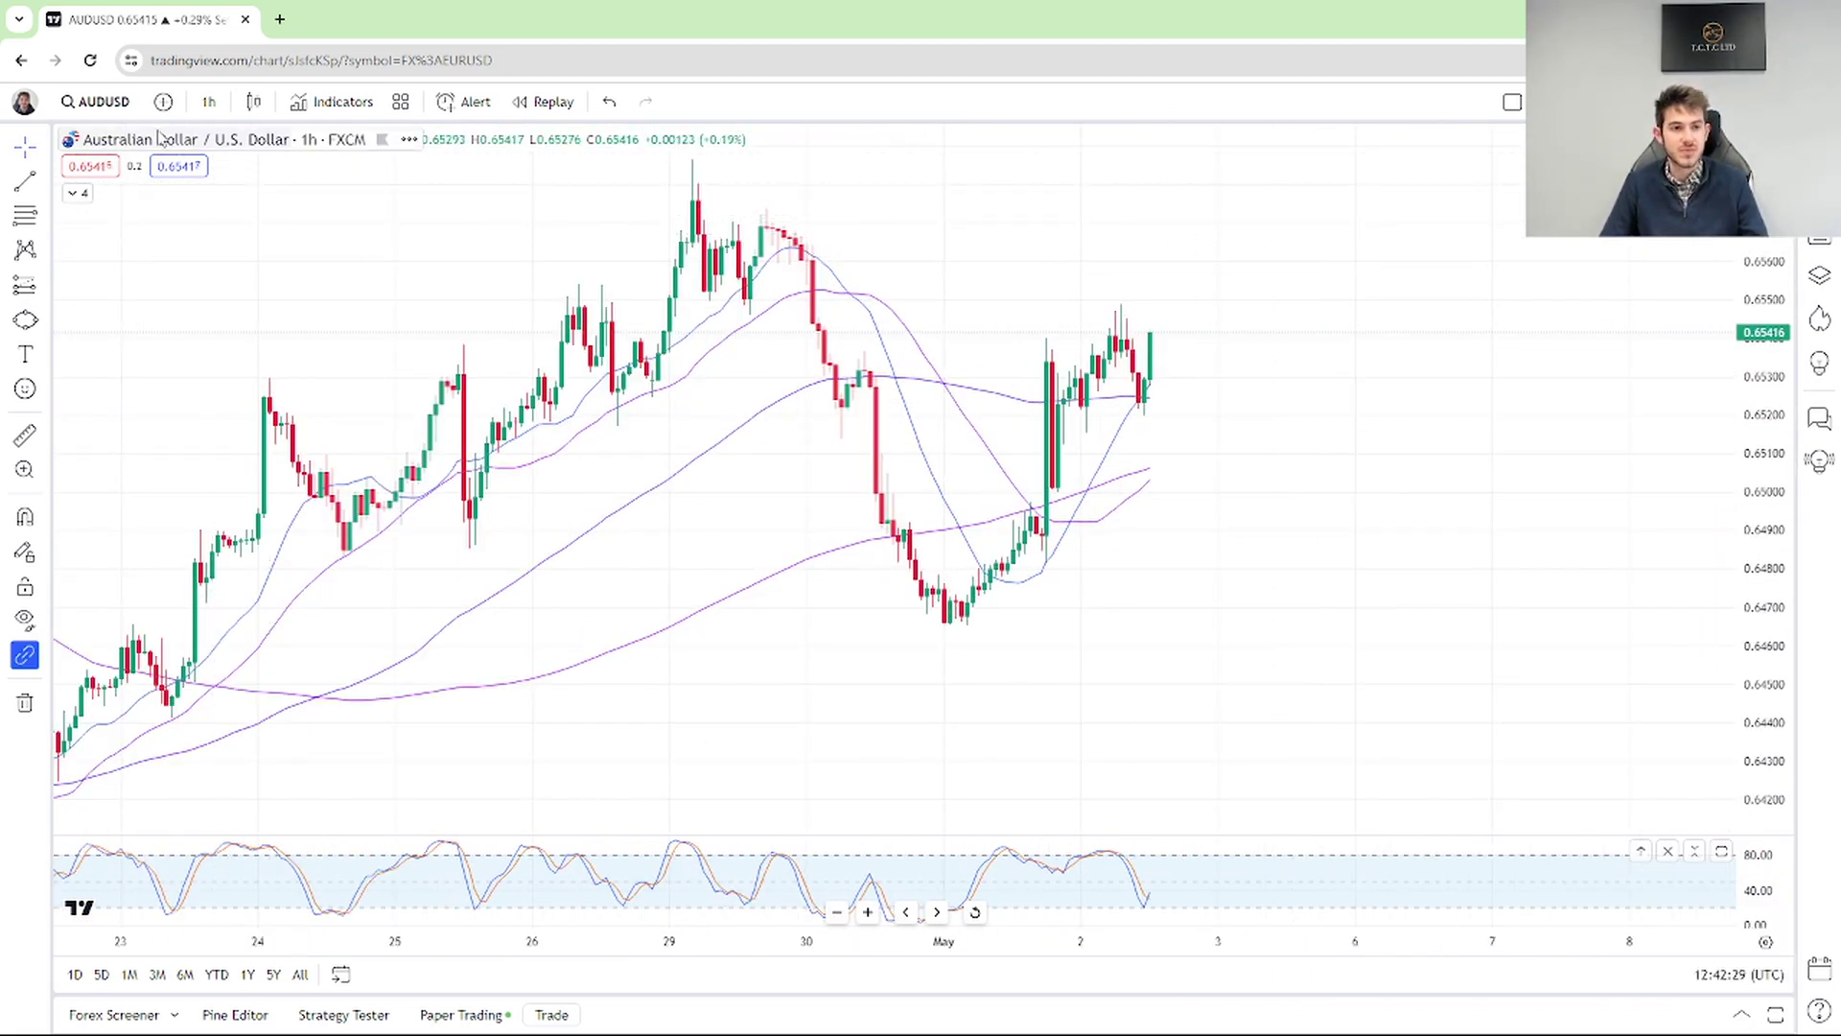
Change the AUDUSD chart interval to 4 hours.
scroll(872, 308, "down", 2)
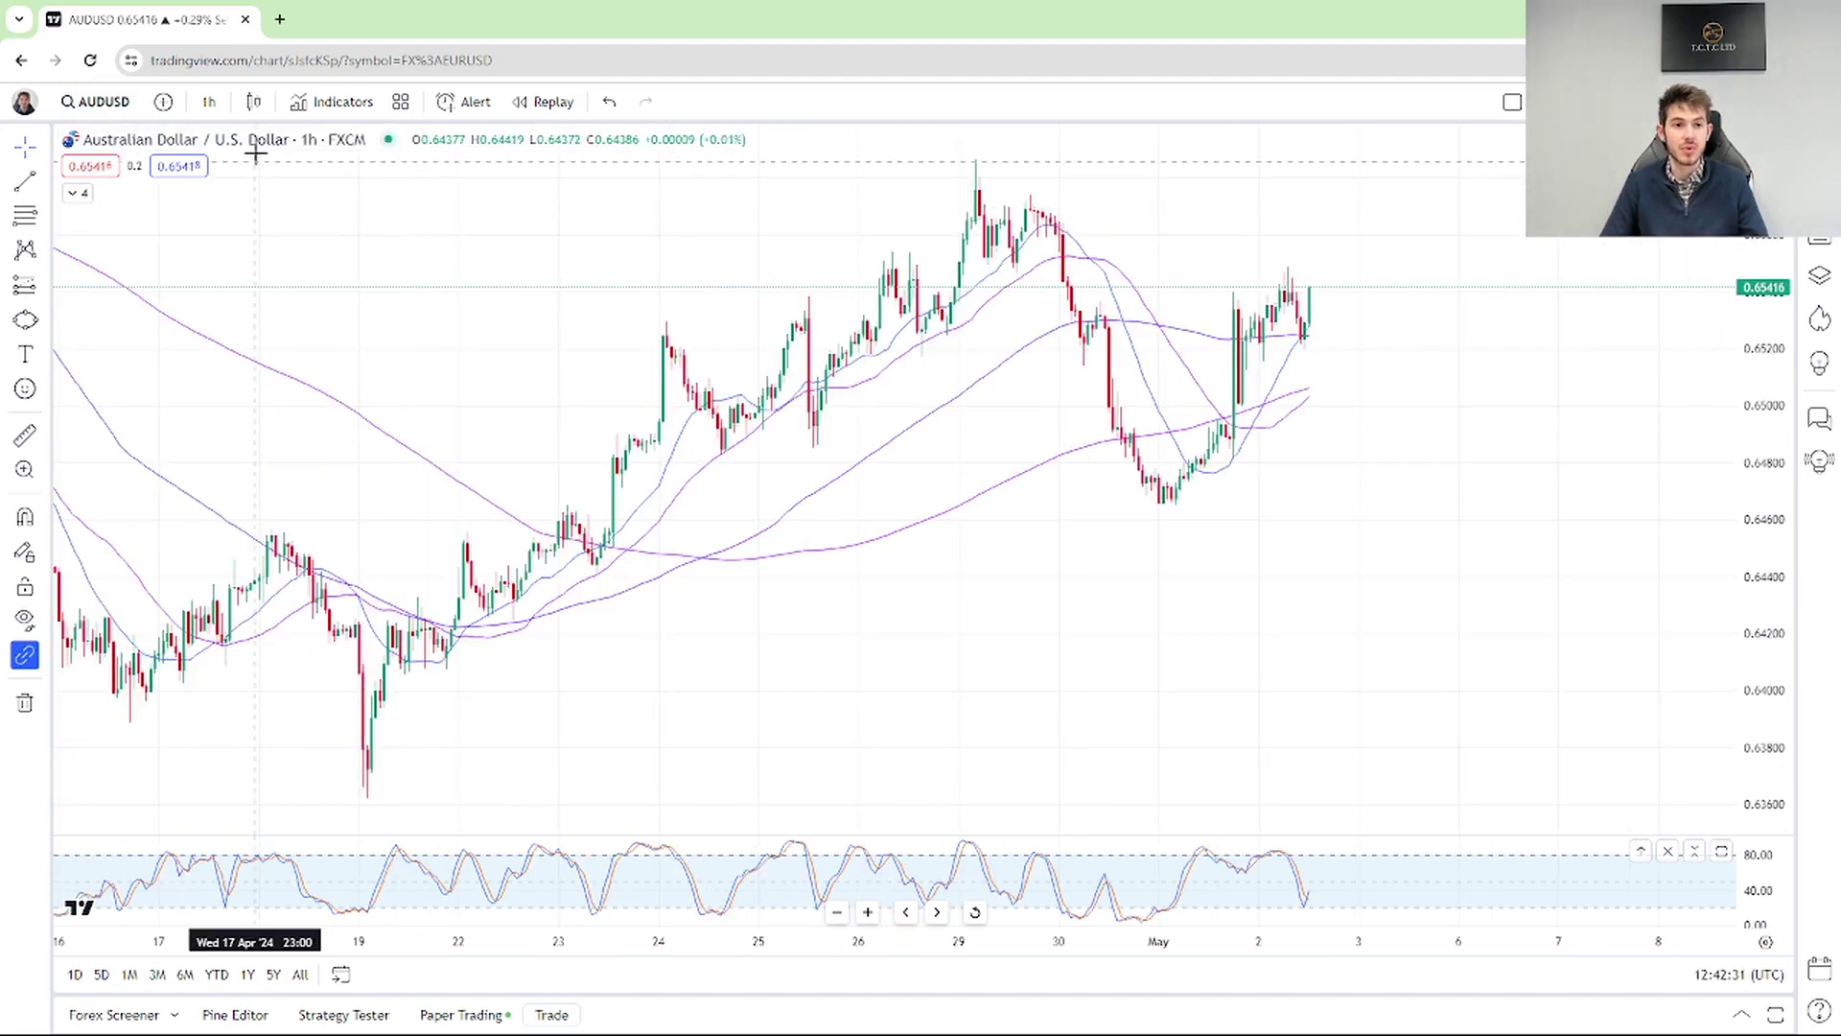
left_click(210, 101)
left_click(269, 731)
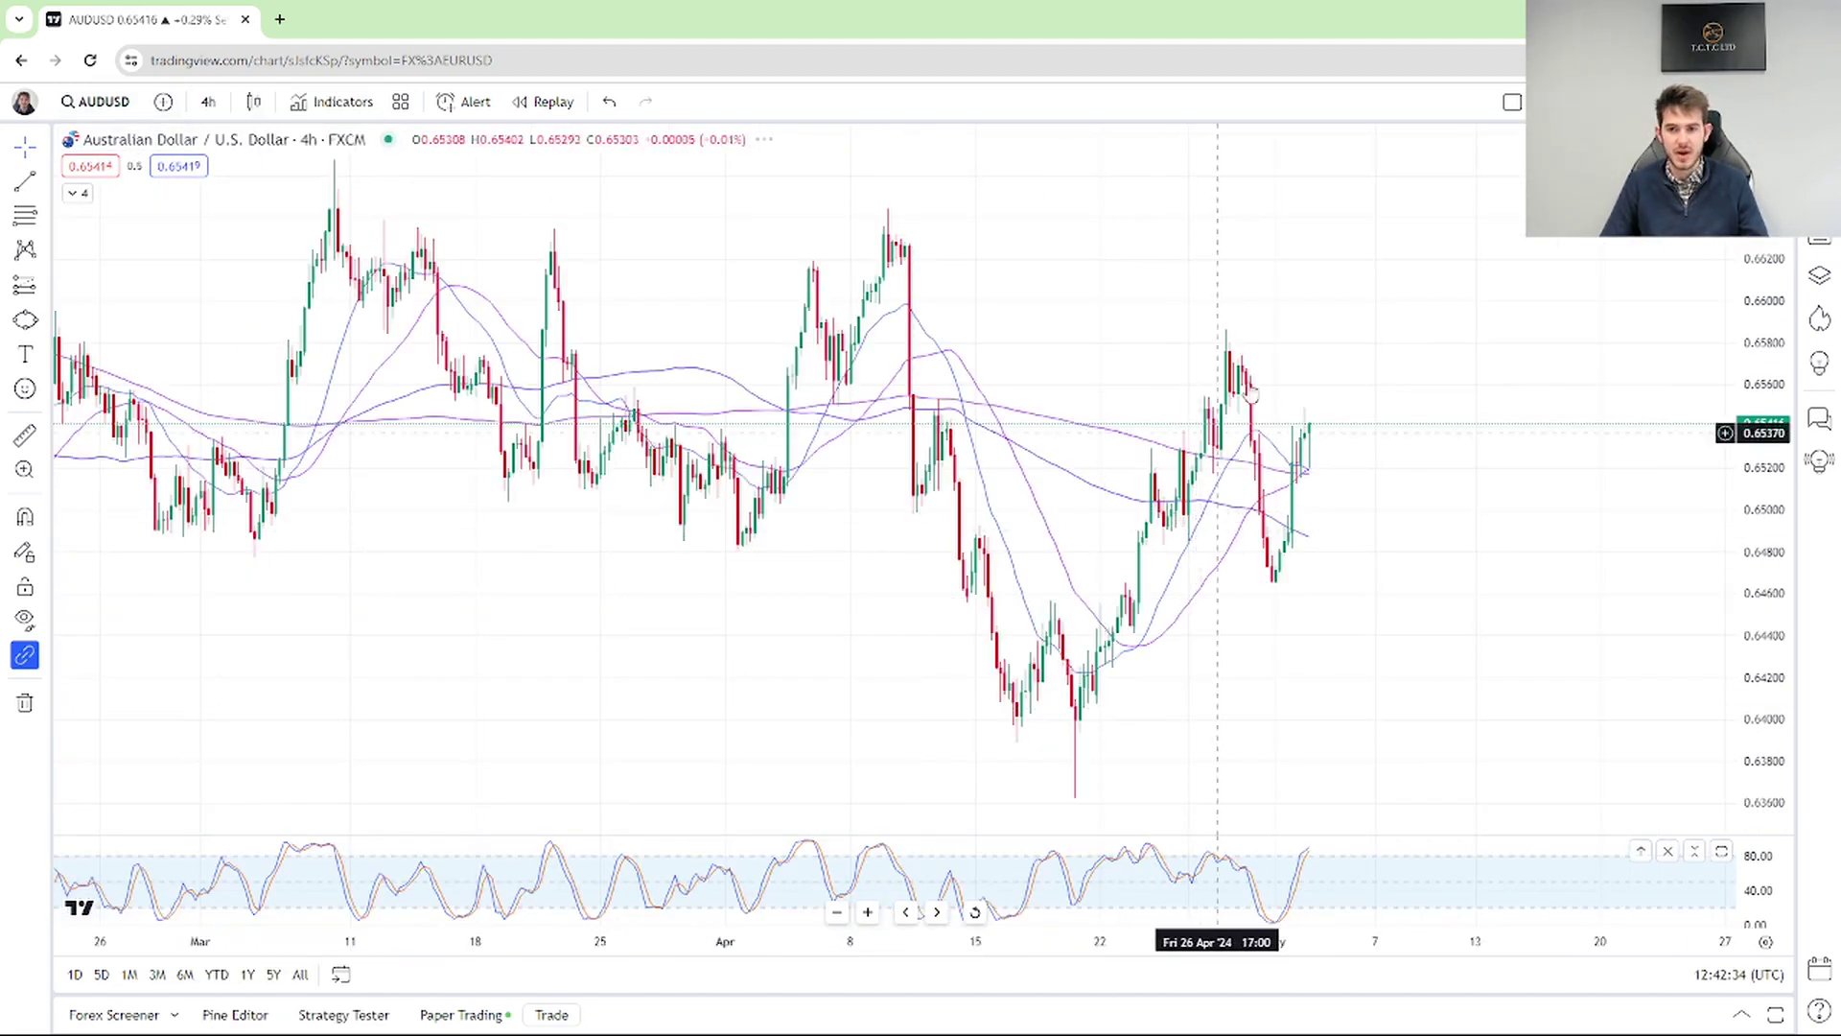
Draw a descending trend line across the two April highs on AUDUSD, from about 0.6664 on 29 March to 0.6531 on 13 May.
scroll(1340, 469, "down", 3)
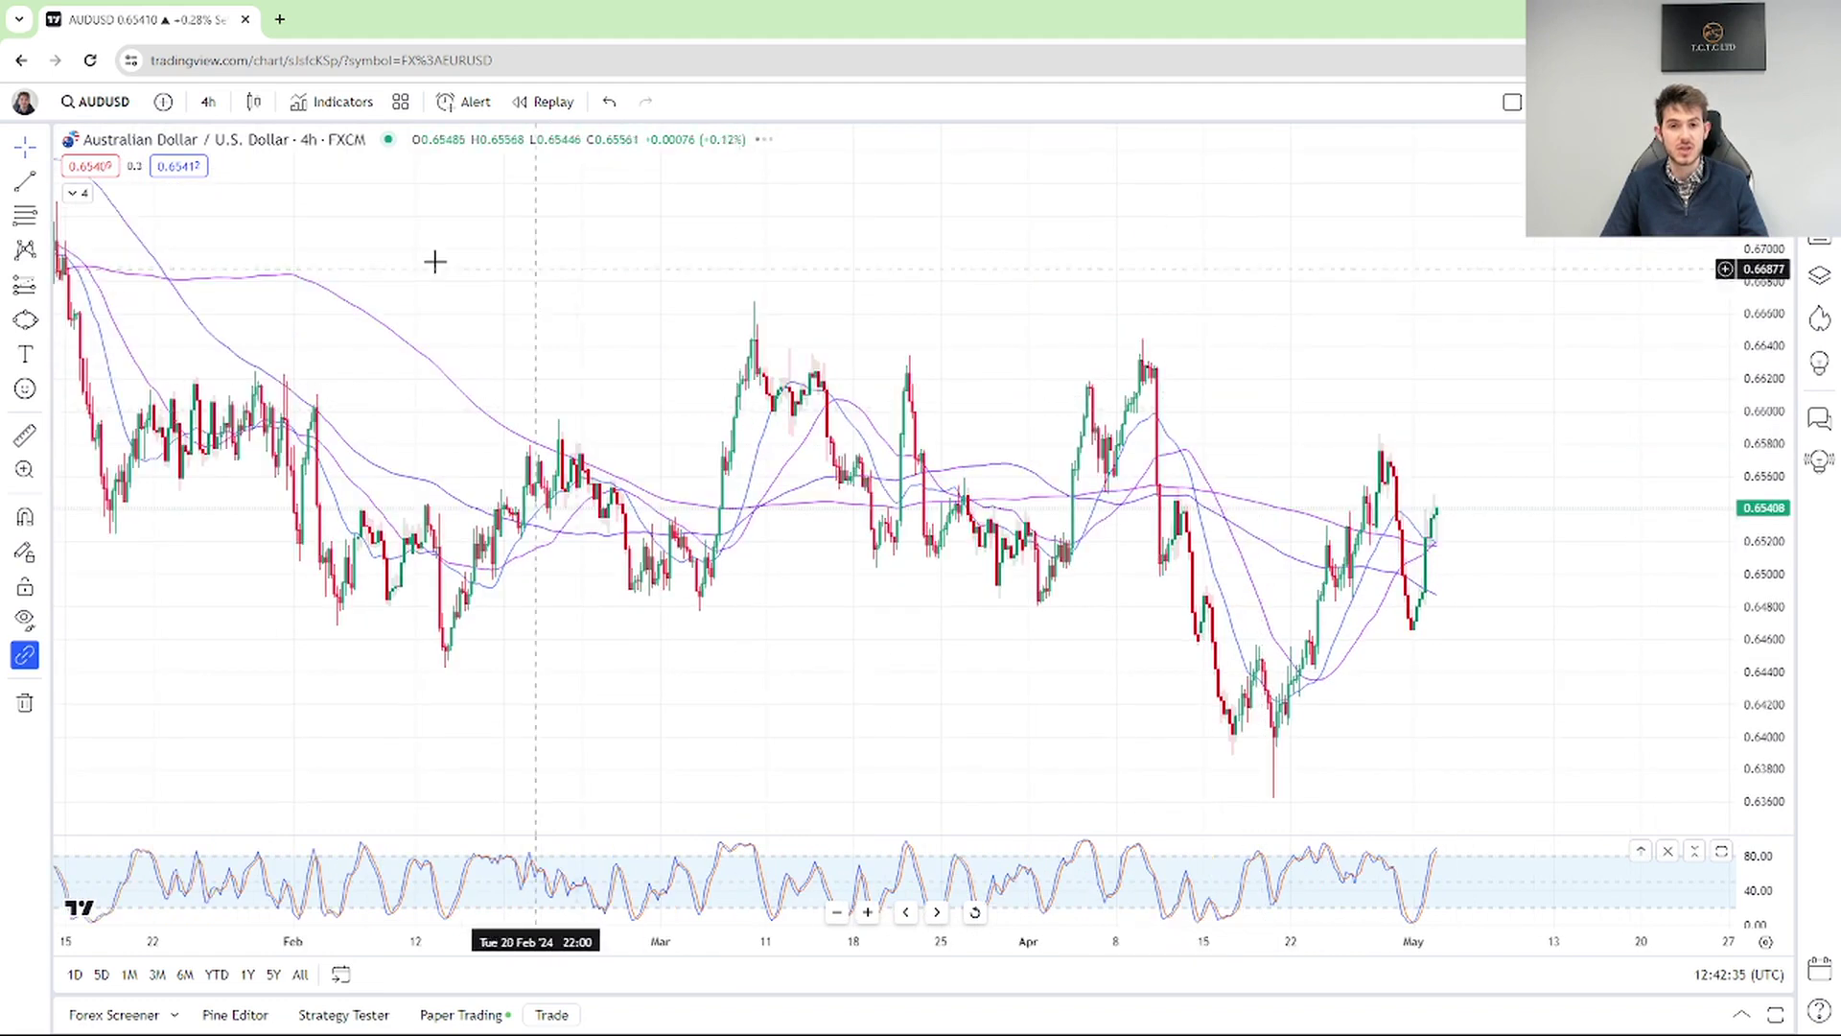
left_click(25, 181)
left_click(1003, 283)
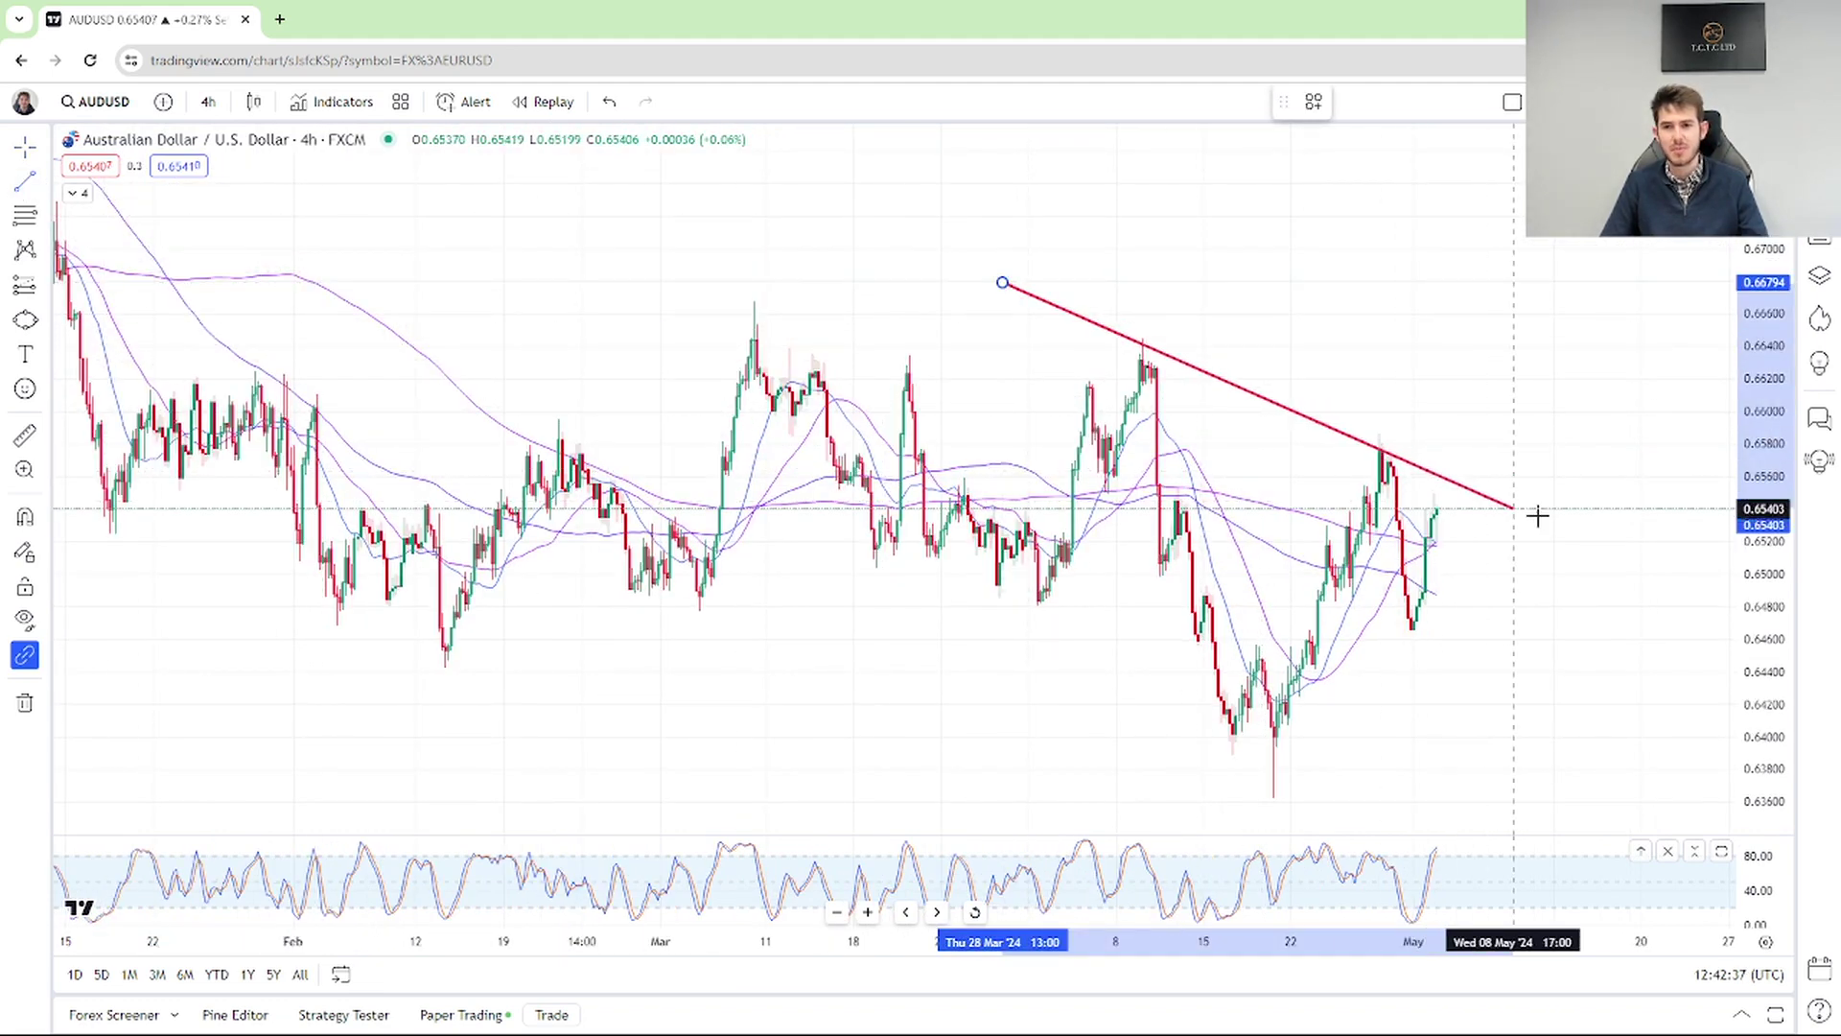
left_click(1554, 523)
left_click_drag(1002, 283, 1014, 308)
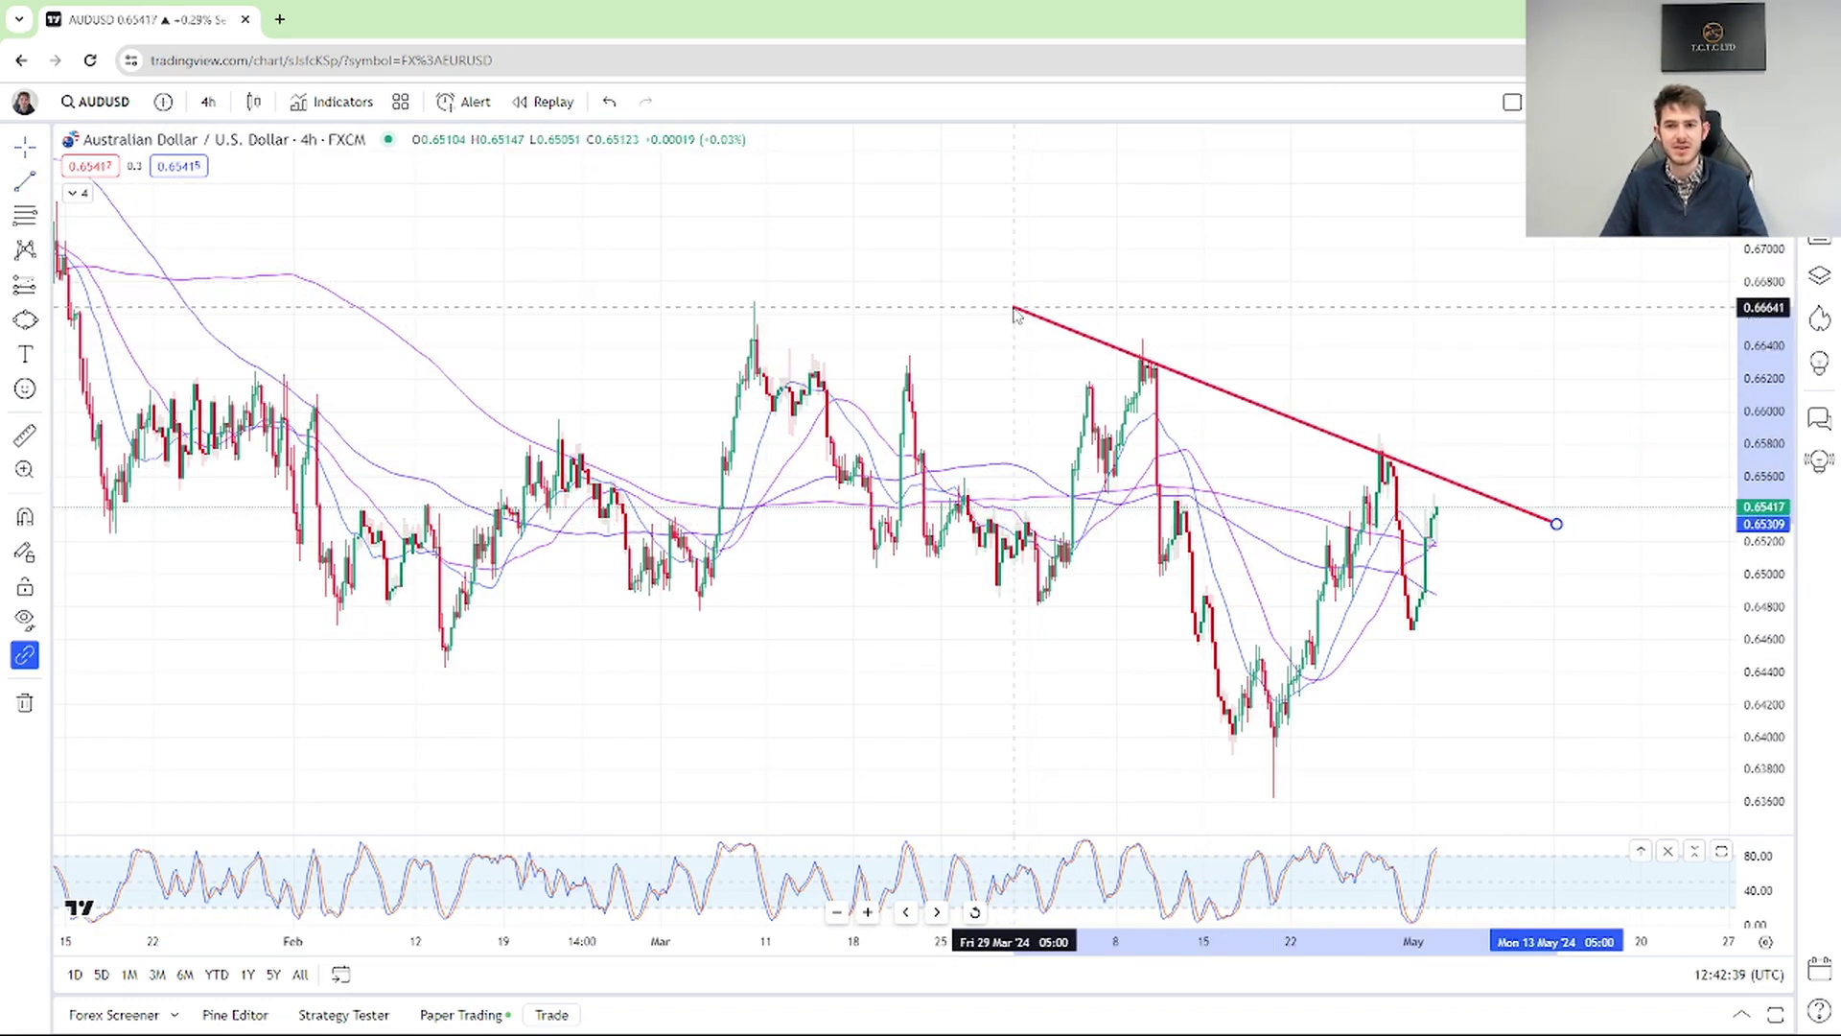
scroll(1103, 326, "up", 4)
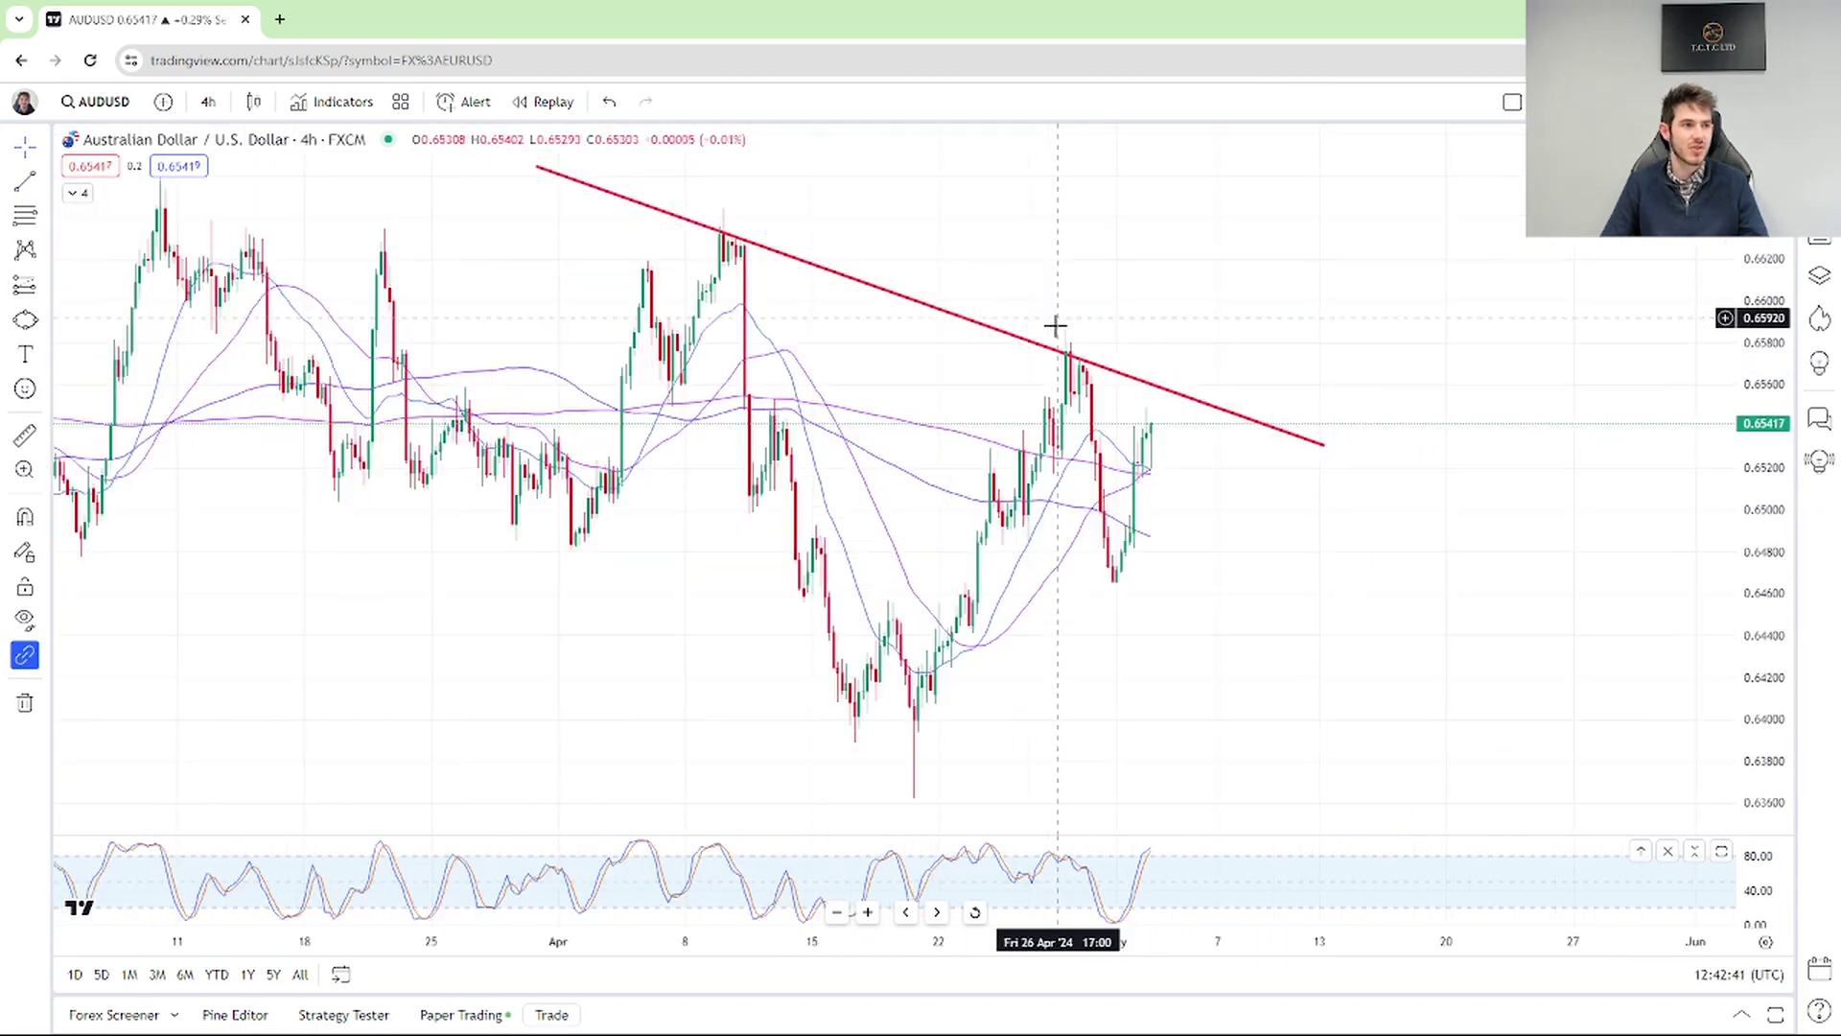
scroll(1054, 326, "down", 3)
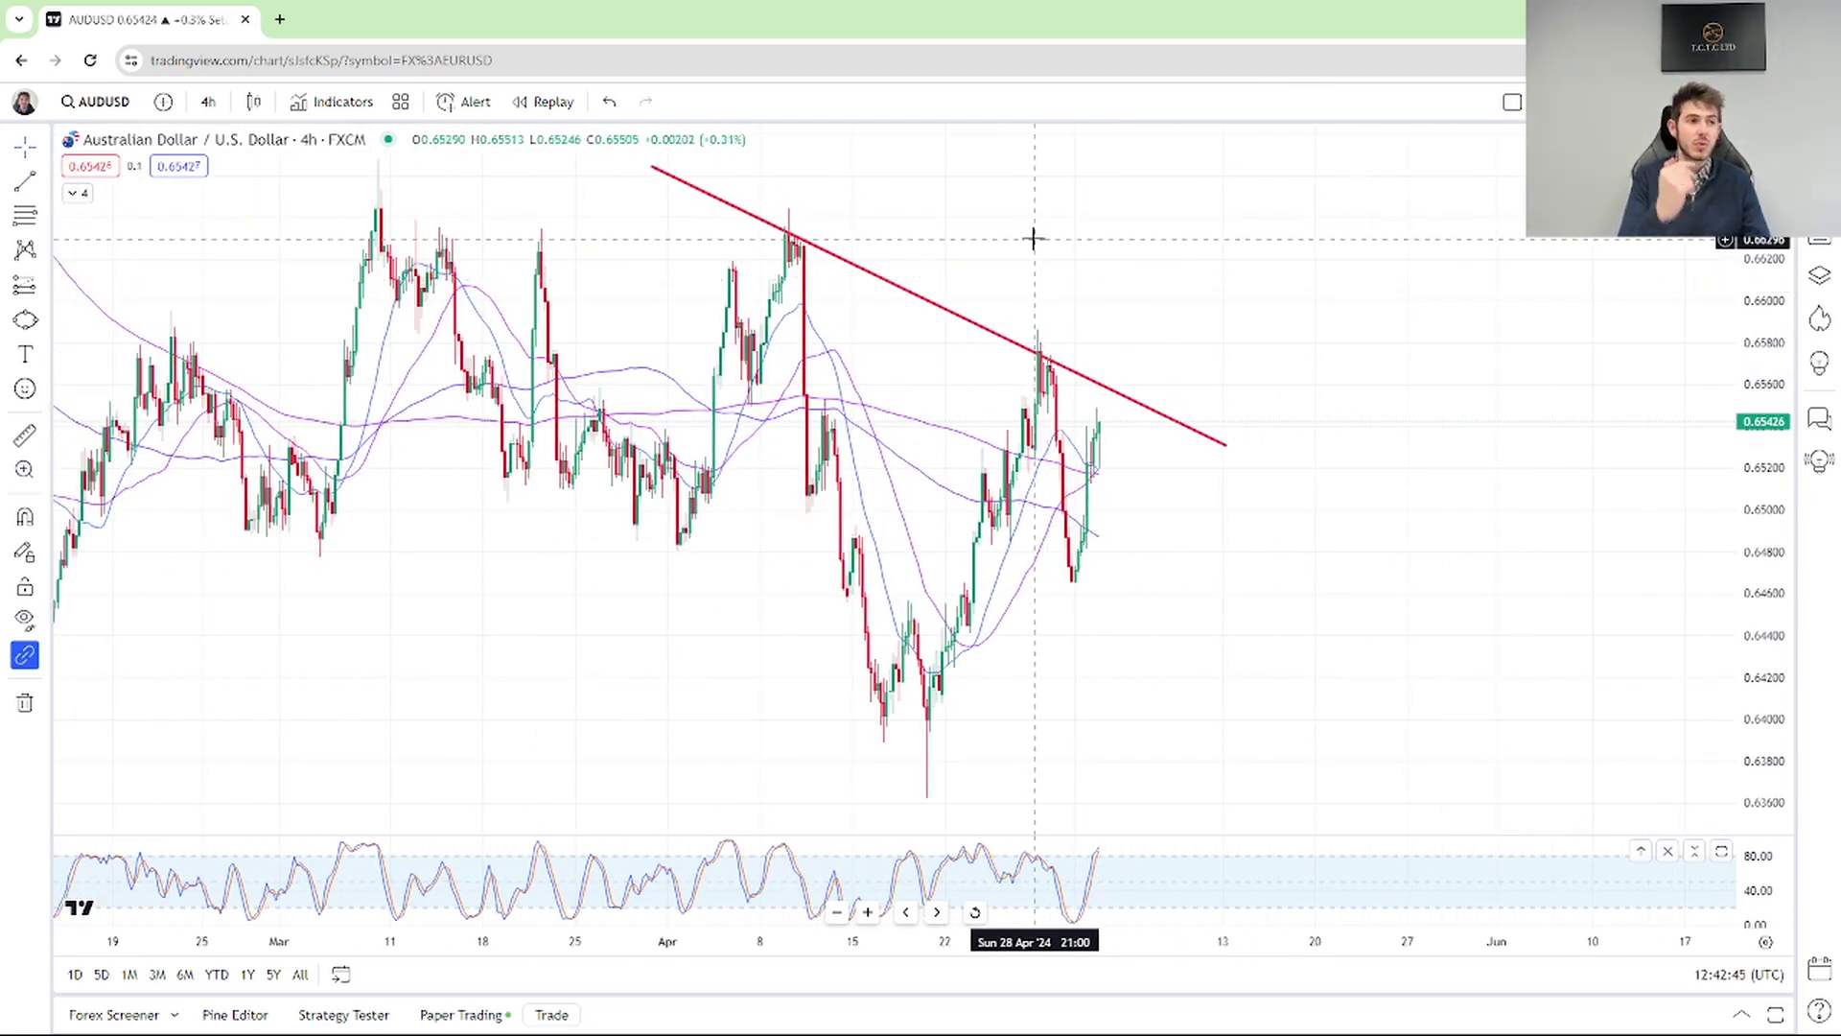
scroll(1016, 240, "down", 2)
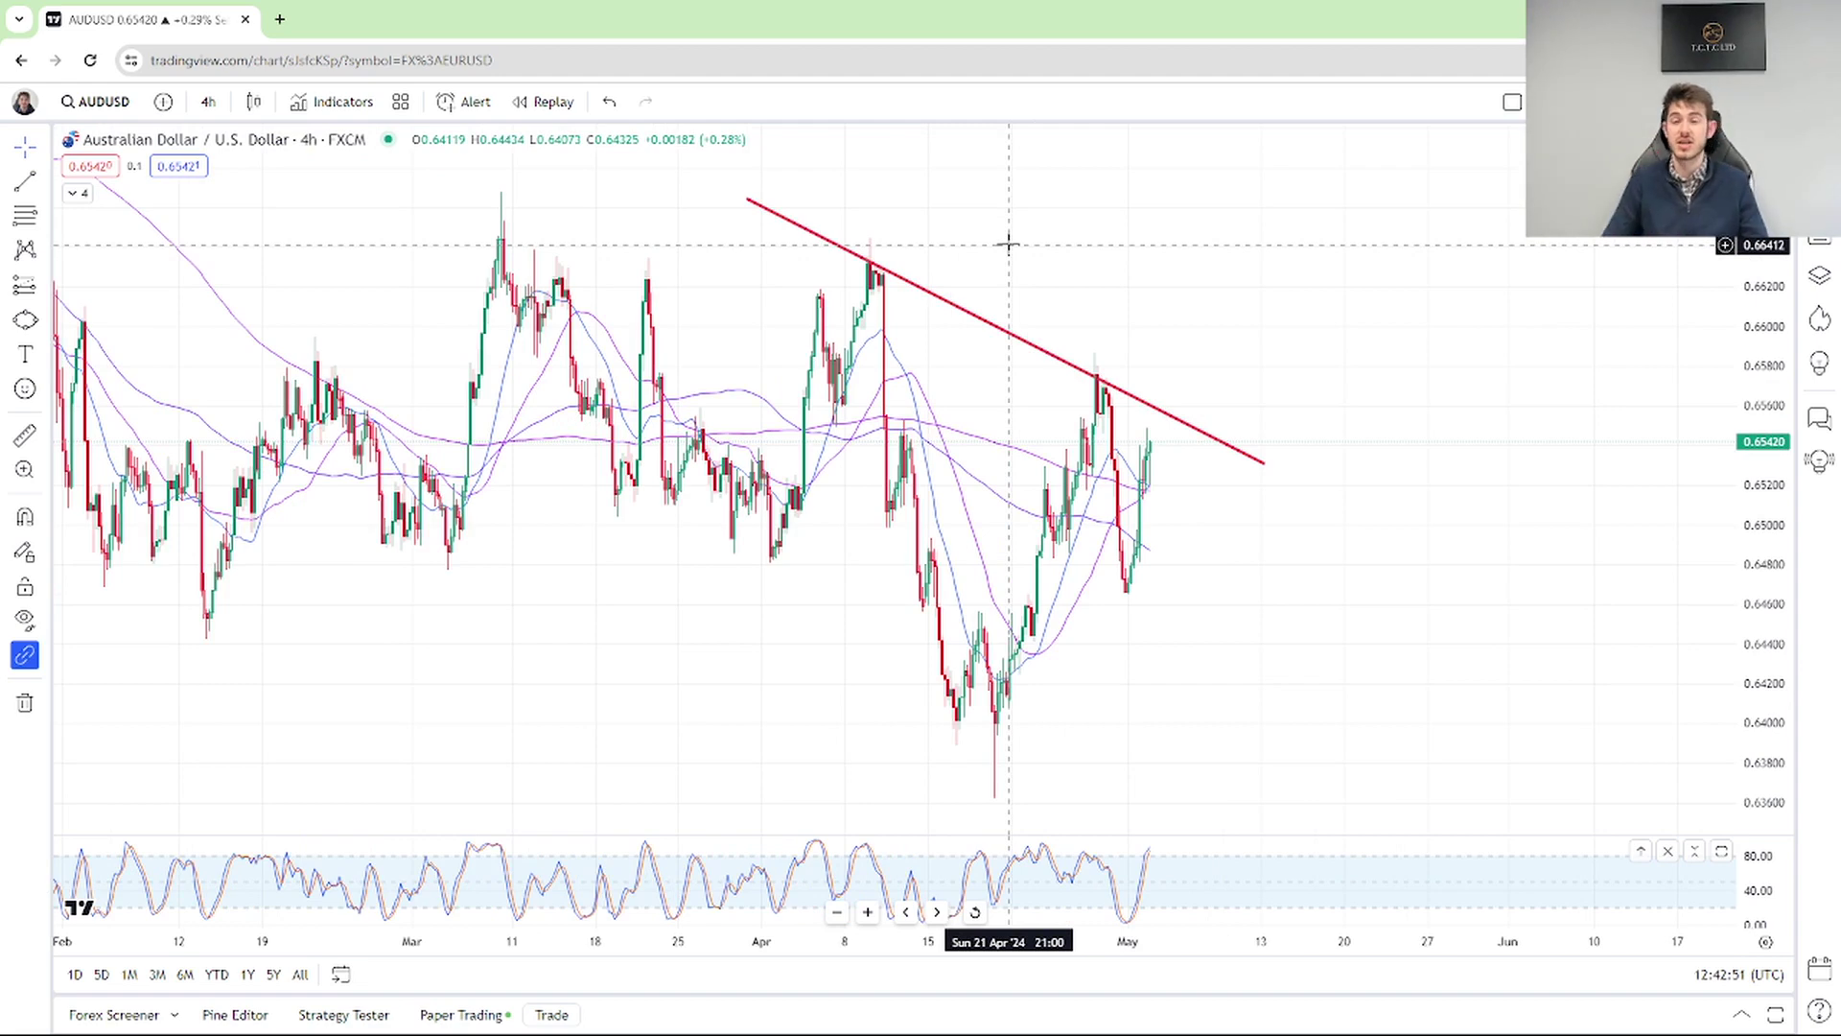
left_click_drag(1009, 243, 888, 251)
scroll(1055, 259, "down", 1)
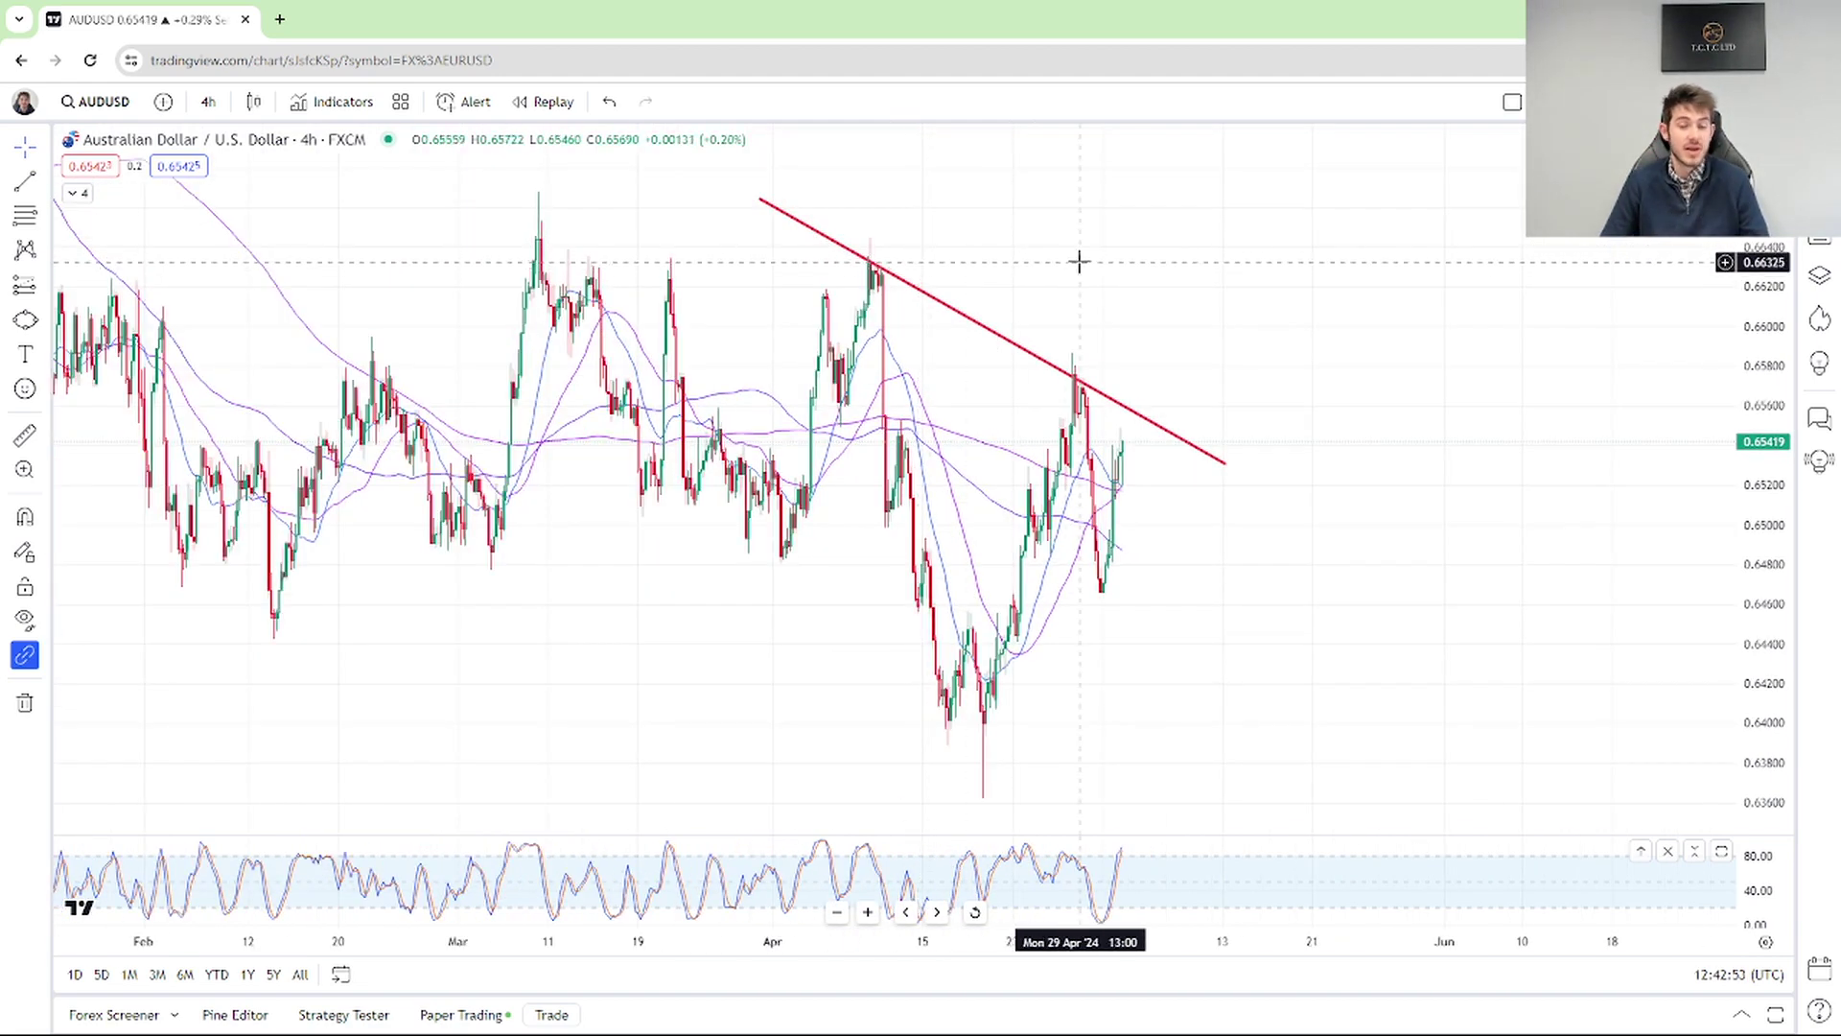
left_click_drag(1079, 261, 1057, 263)
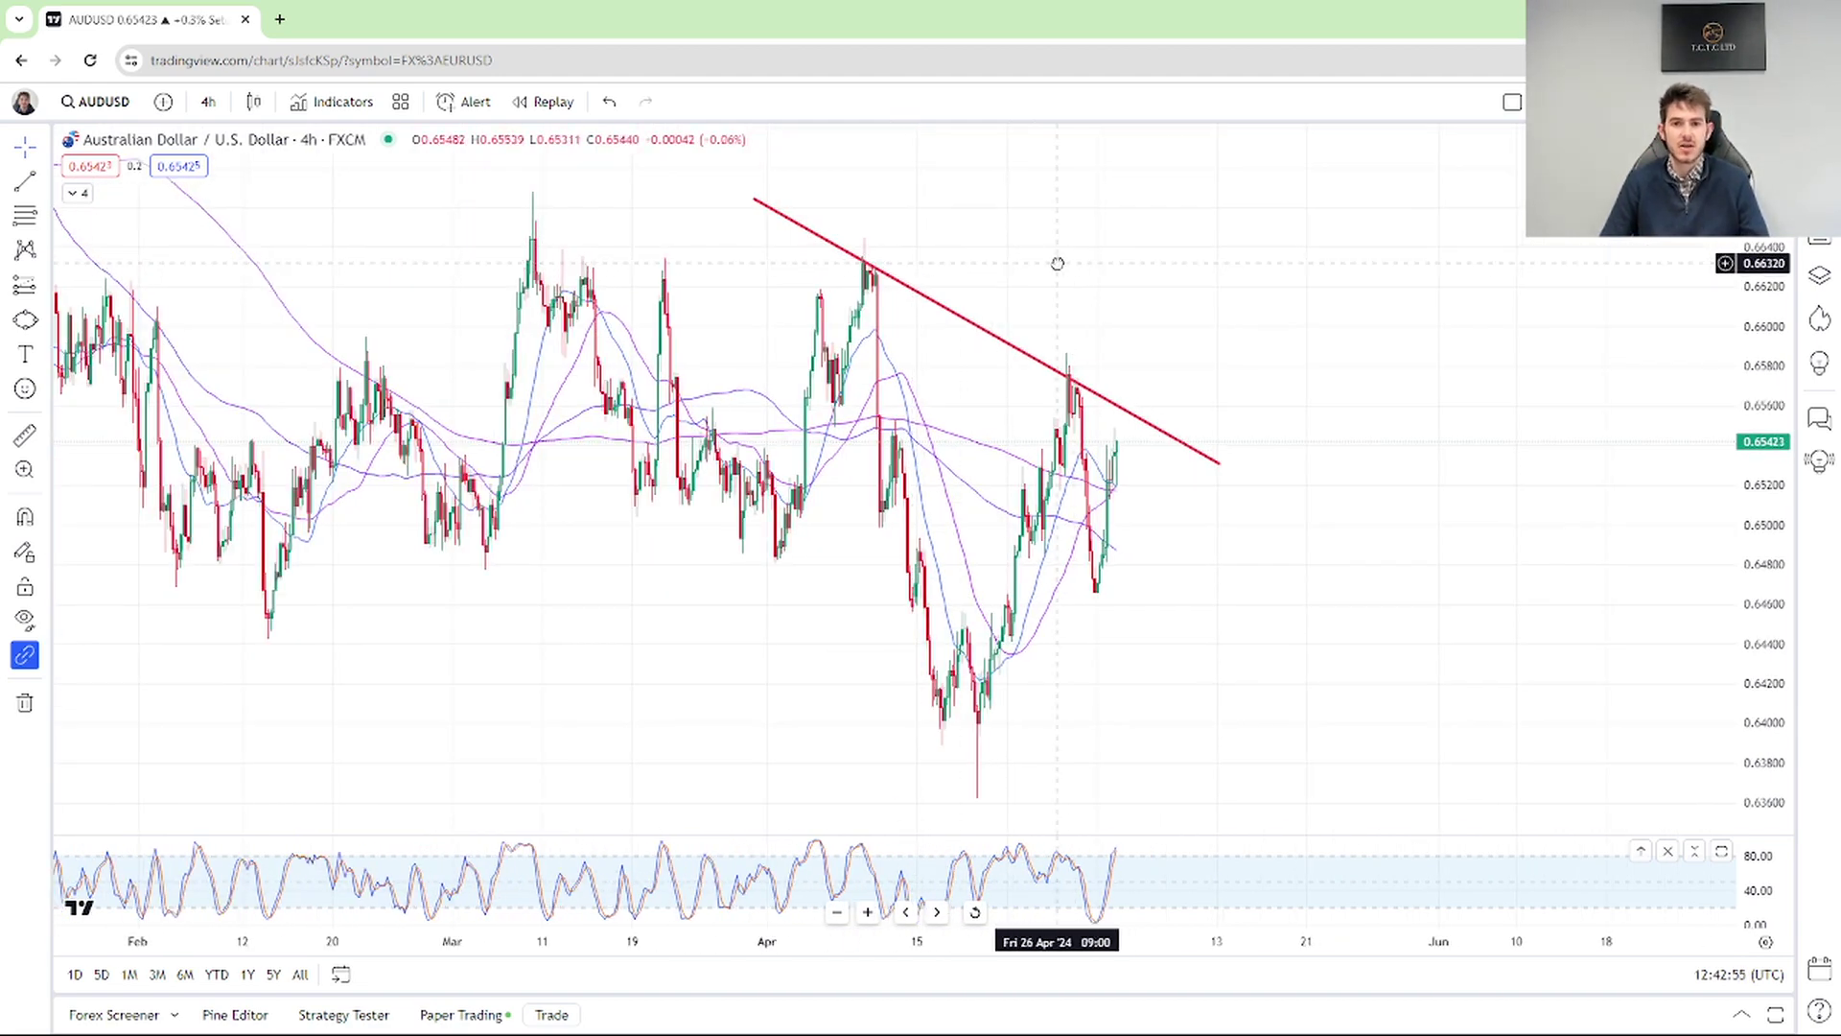